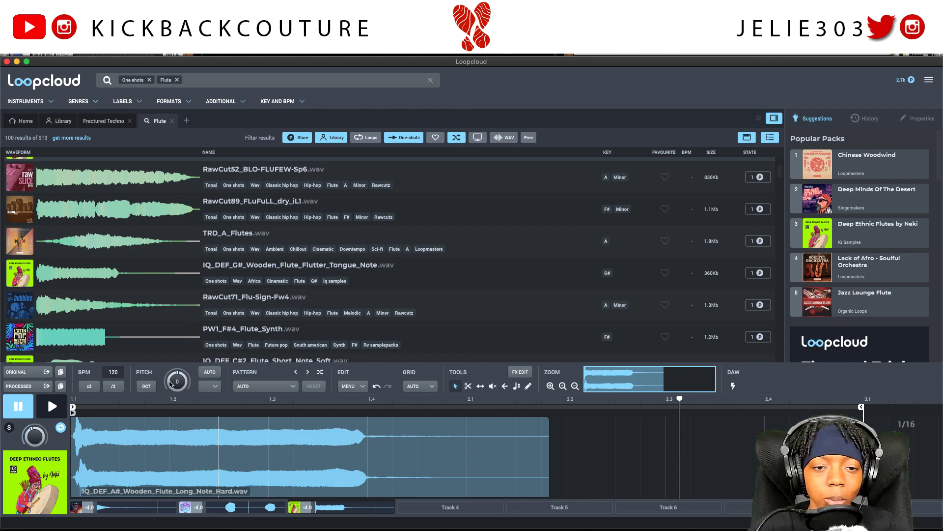
# Load track 1's kalimba sample, play it from the start, then stop.
pyautogui.click(116, 508)
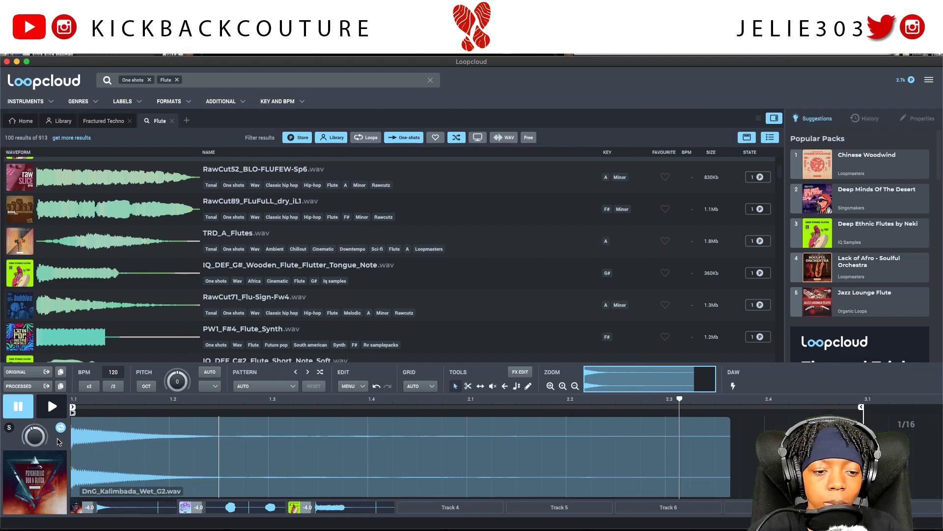
pyautogui.click(49, 411)
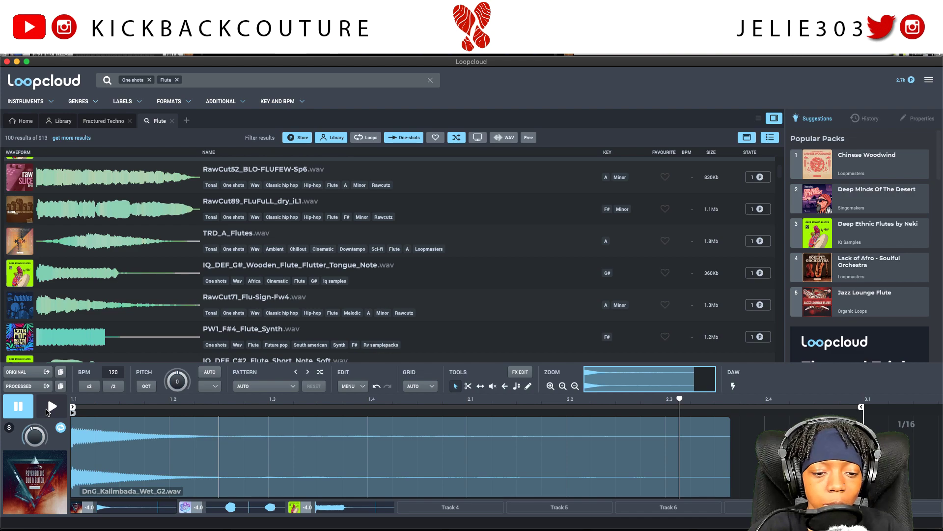
pyautogui.click(47, 409)
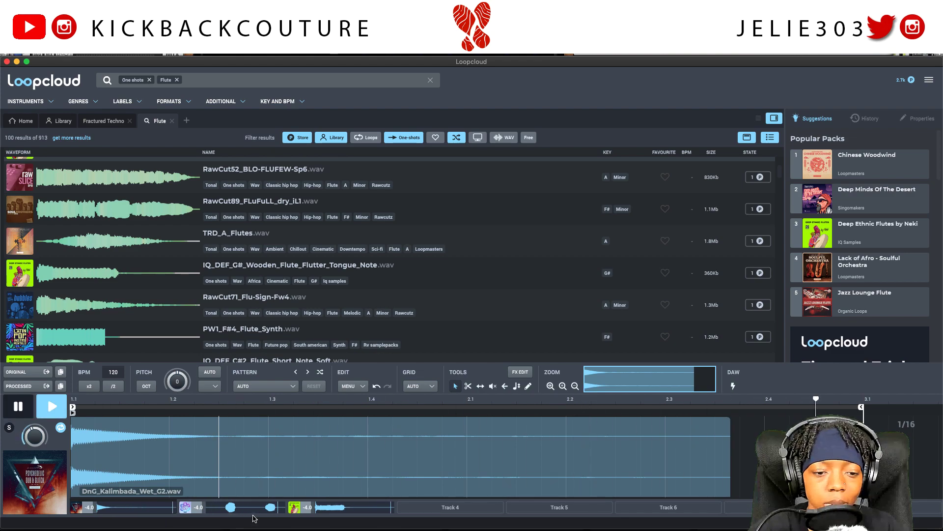
pyautogui.press('space')
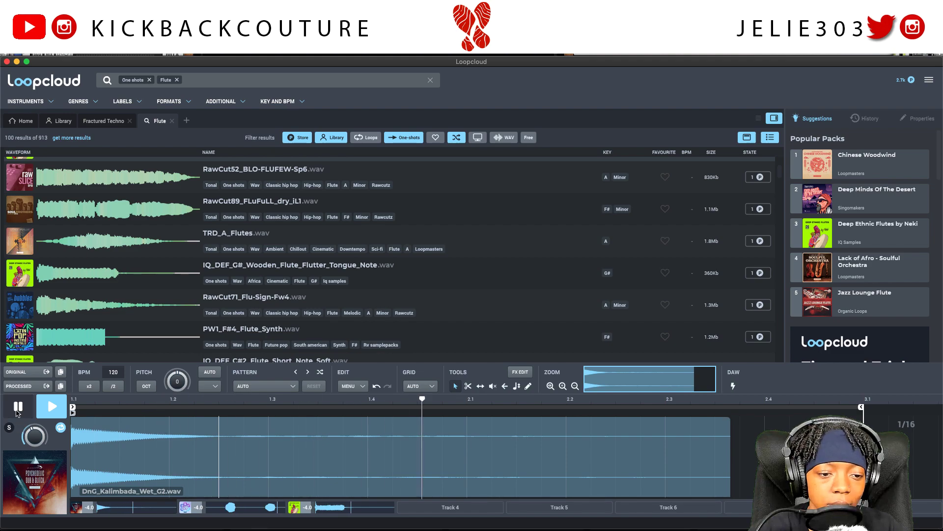
# Audition the EDF_C_Xylo and wooden flute clips, then reload track 1's kalimba.
pyautogui.click(223, 506)
pyautogui.click(147, 507)
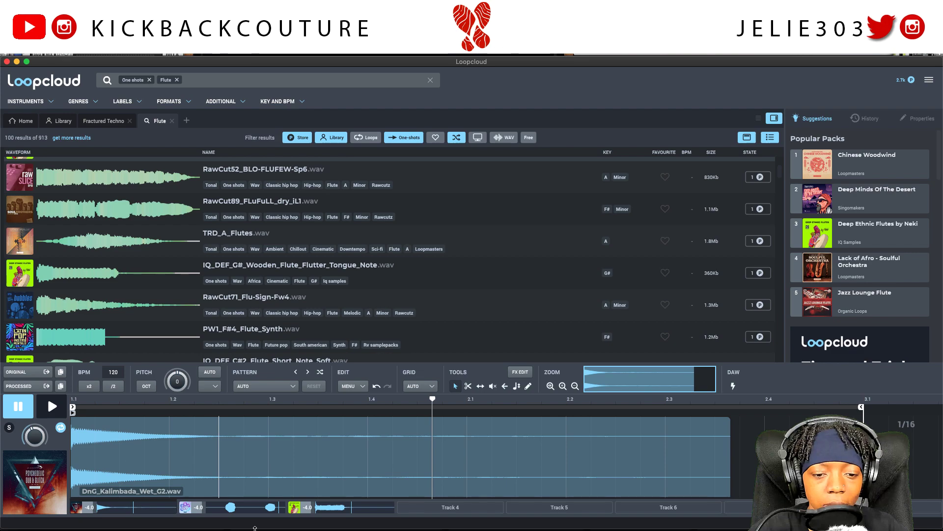
pyautogui.click(240, 503)
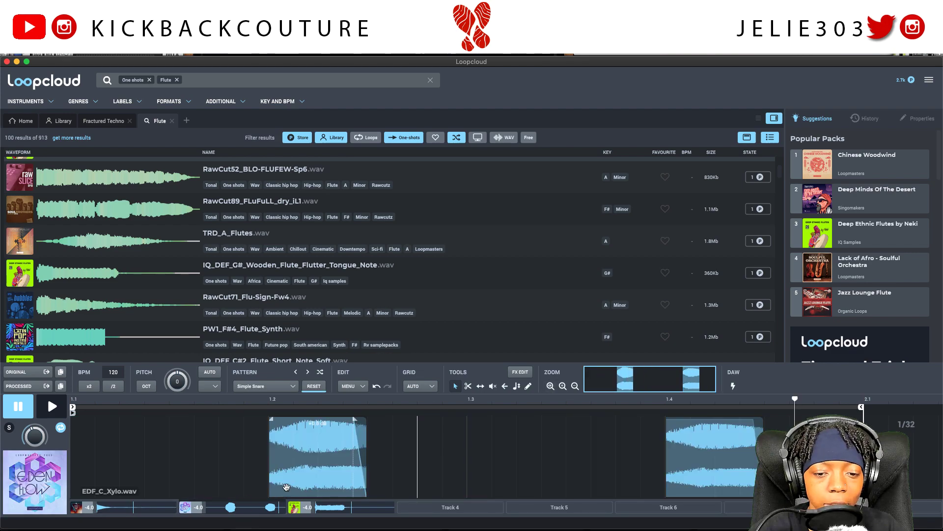
pyautogui.click(330, 510)
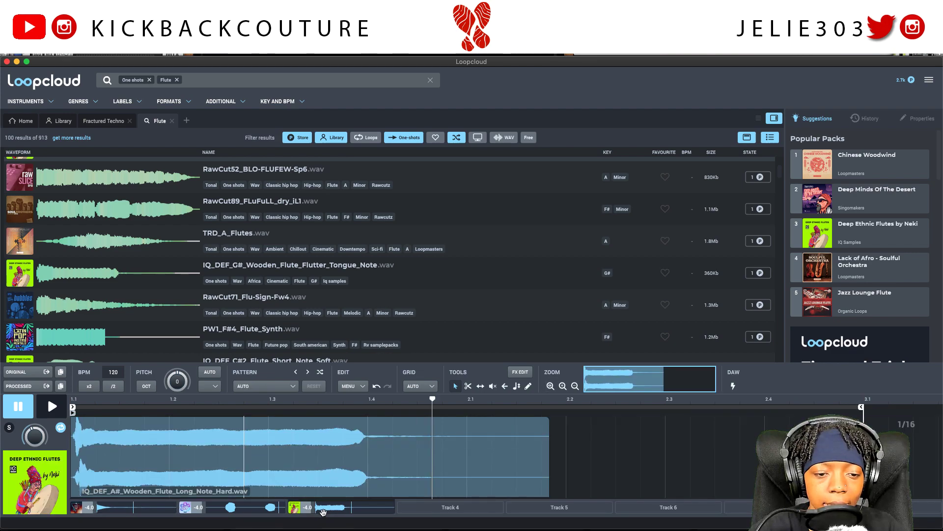
pyautogui.click(230, 511)
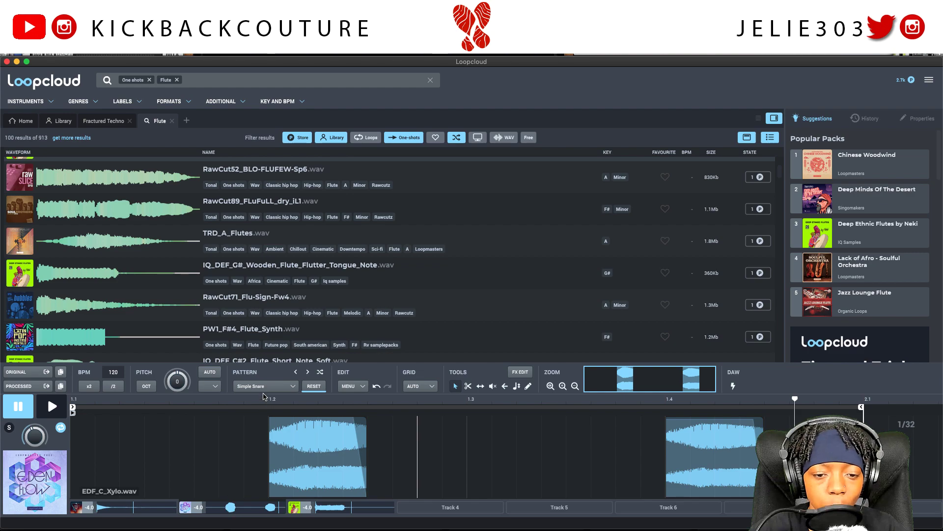
pyautogui.click(265, 387)
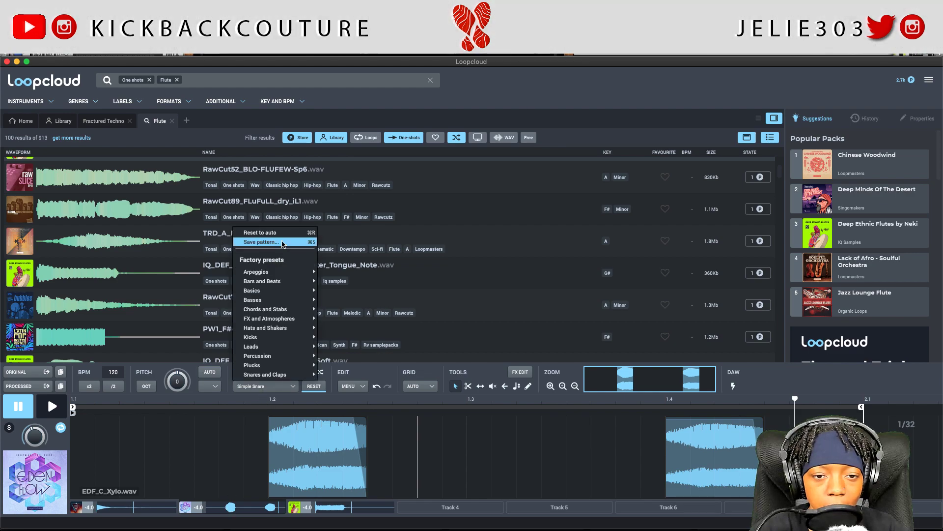
pyautogui.click(334, 509)
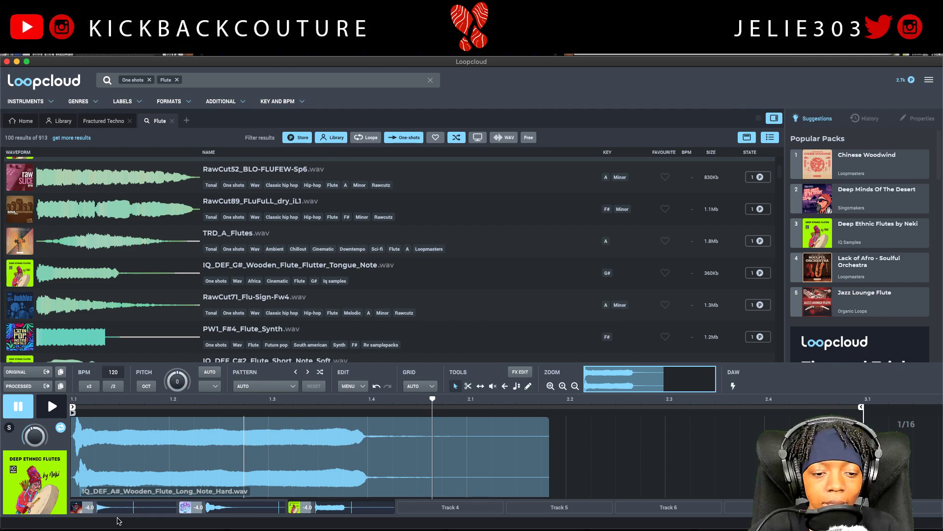
pyautogui.click(118, 508)
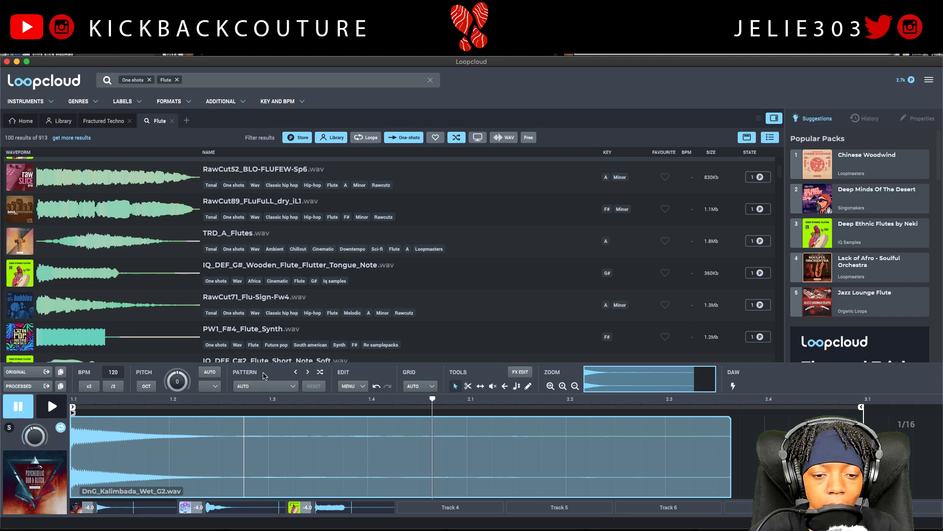
# Slice the kalimba with the Trap Plucks 1 pattern preset and play it.
pyautogui.click(277, 384)
pyautogui.moveTo(278, 376)
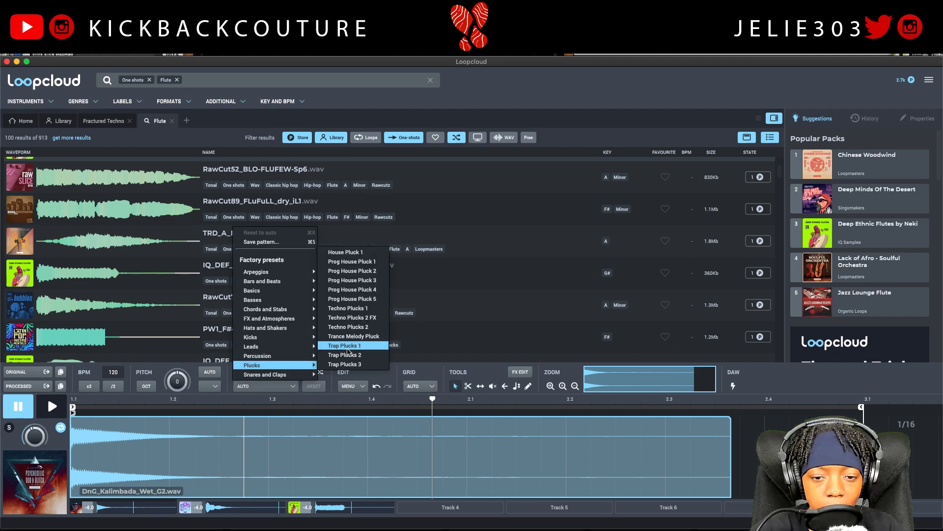
pyautogui.click(345, 345)
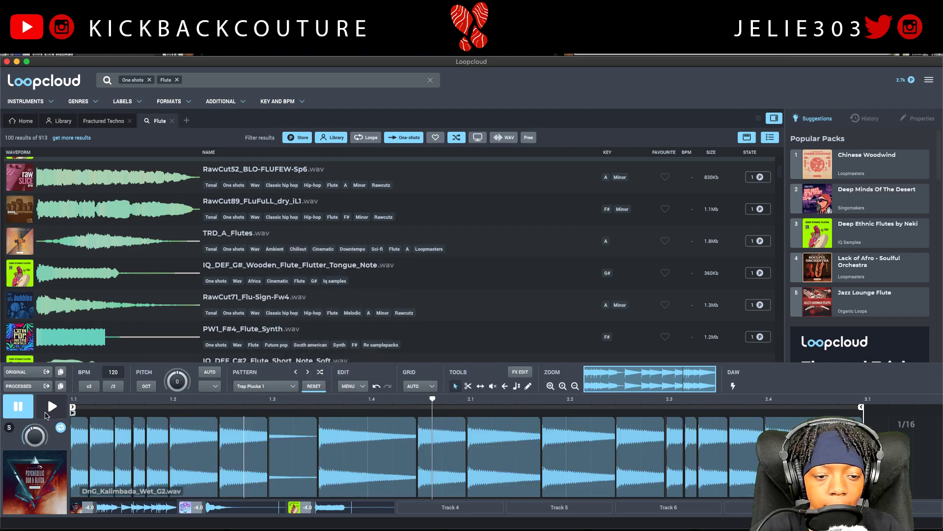
pyautogui.click(54, 407)
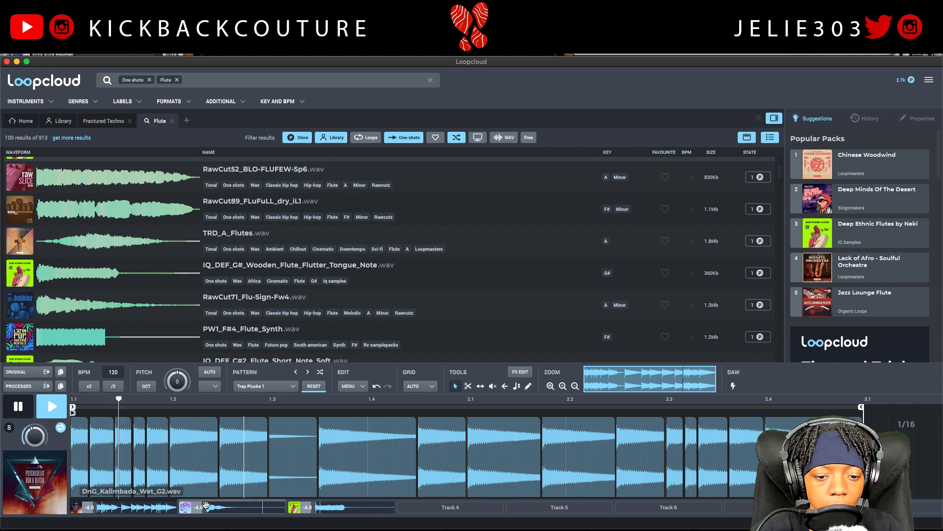
# Load track 3's wooden flute, pause, and clear the One shots and Flute tags.
pyautogui.click(206, 505)
pyautogui.click(344, 508)
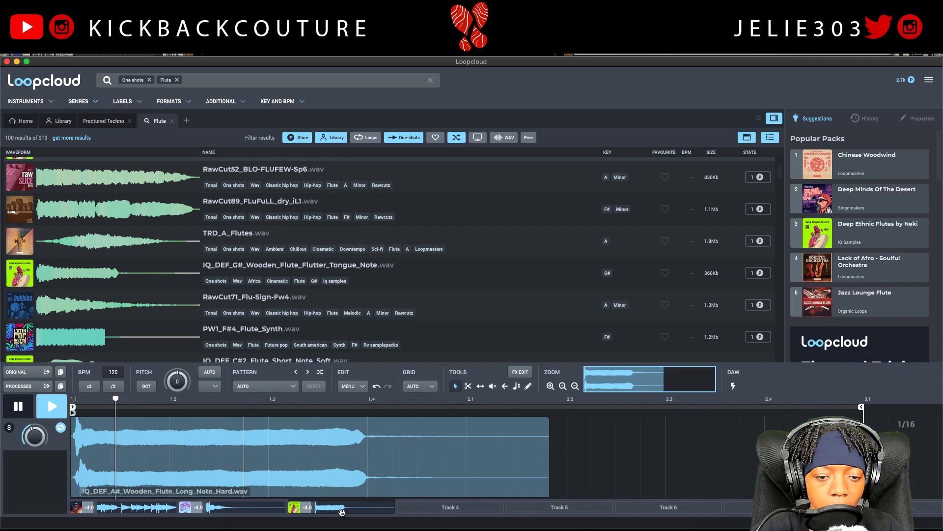
pyautogui.click(17, 406)
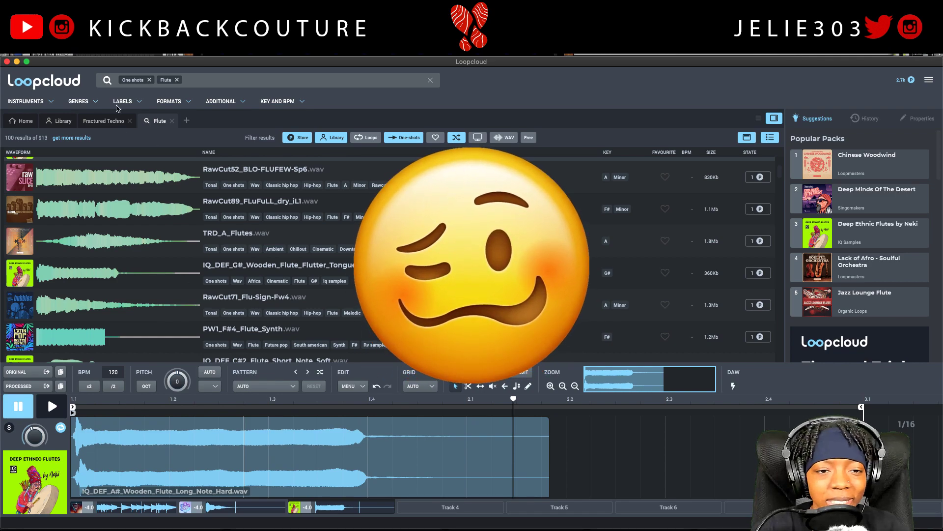
pyautogui.click(150, 79)
# Filter the Loopcloud search to Kalimba one-shots, then clear those filters again.
pyautogui.click(140, 80)
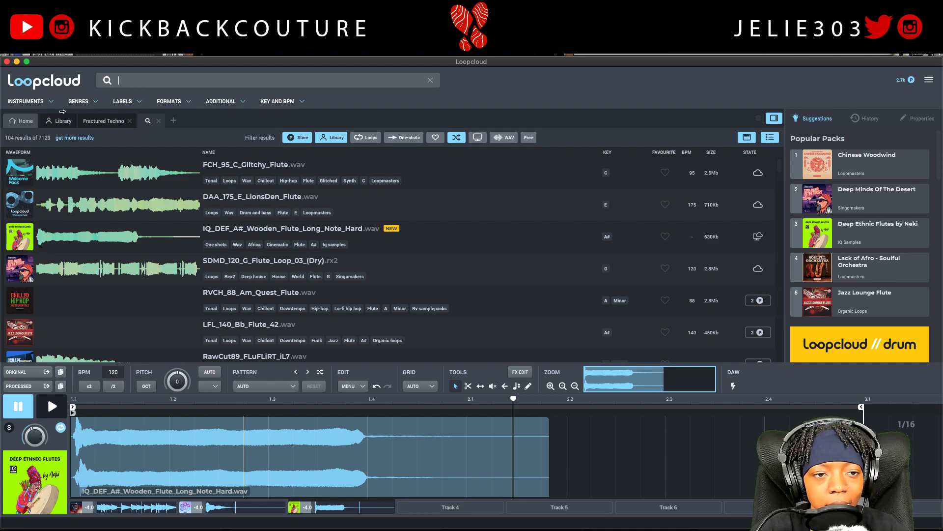
pyautogui.click(44, 103)
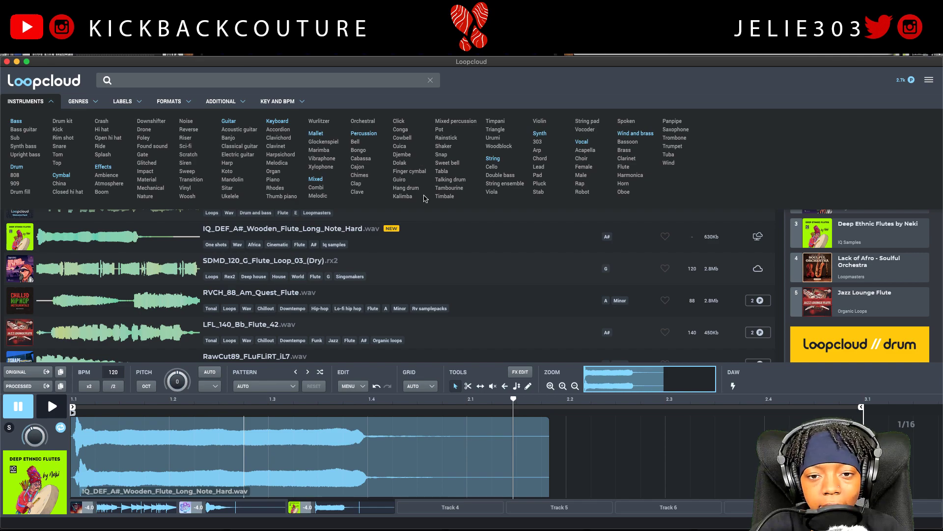
pyautogui.click(412, 195)
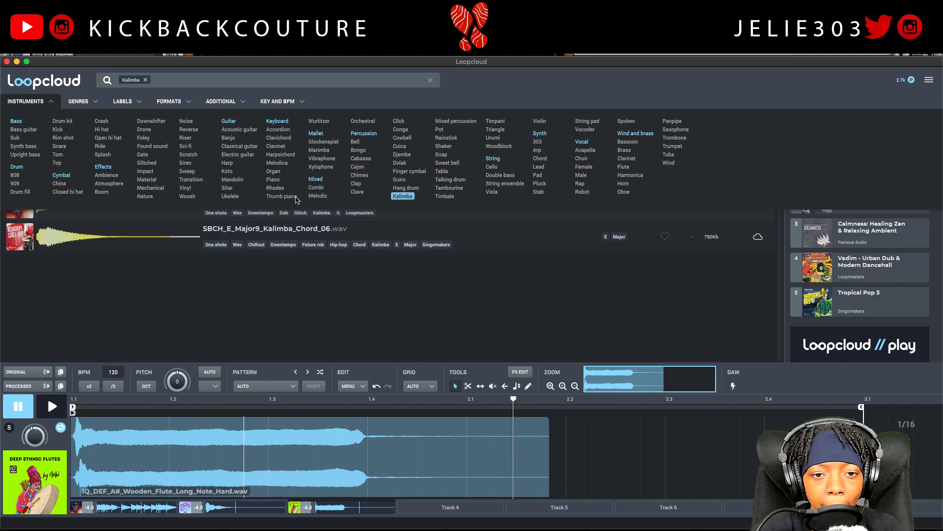
pyautogui.click(50, 102)
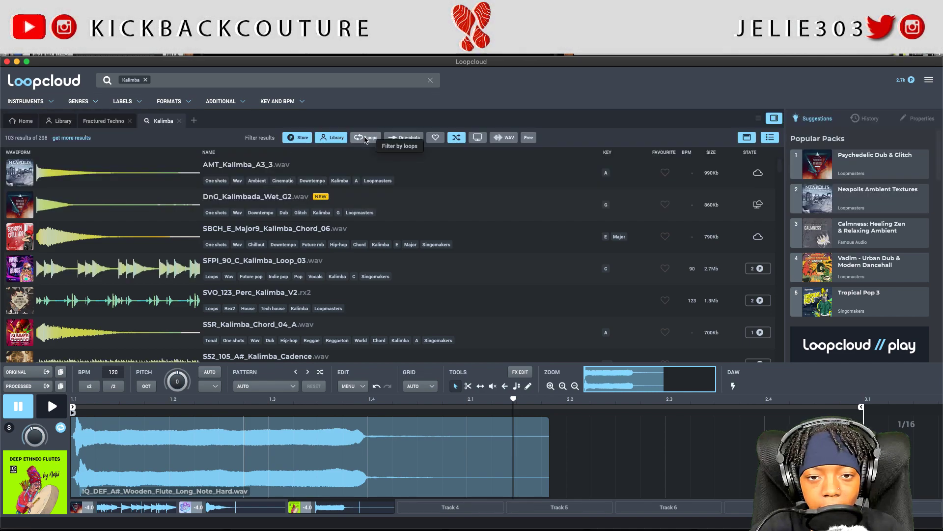
pyautogui.click(397, 139)
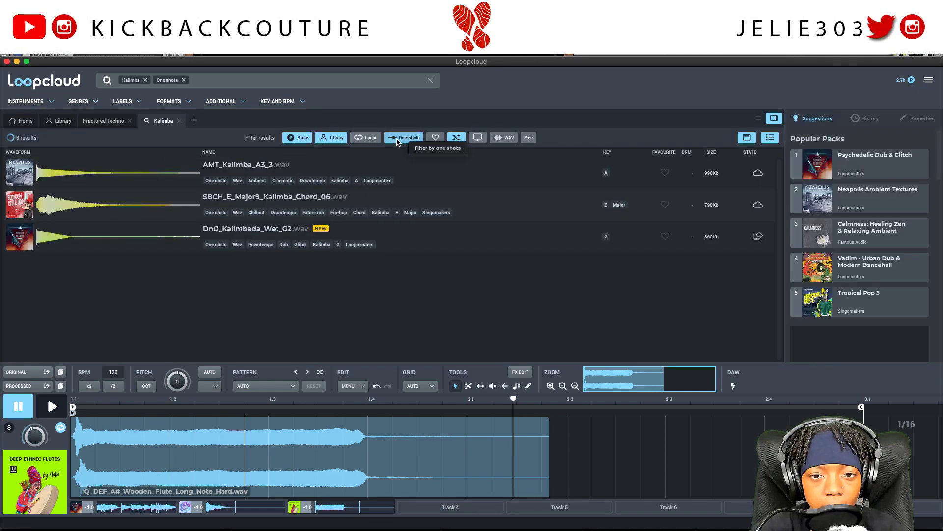
pyautogui.click(398, 140)
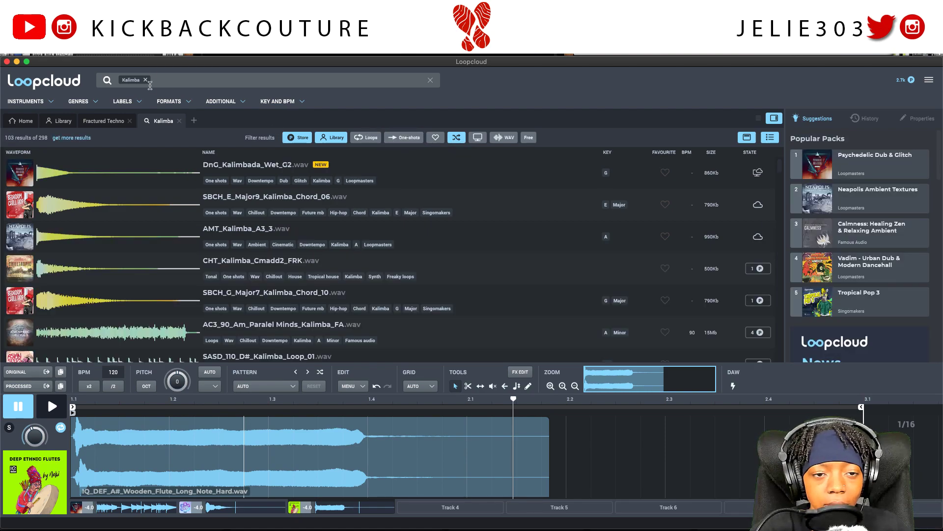
pyautogui.click(146, 80)
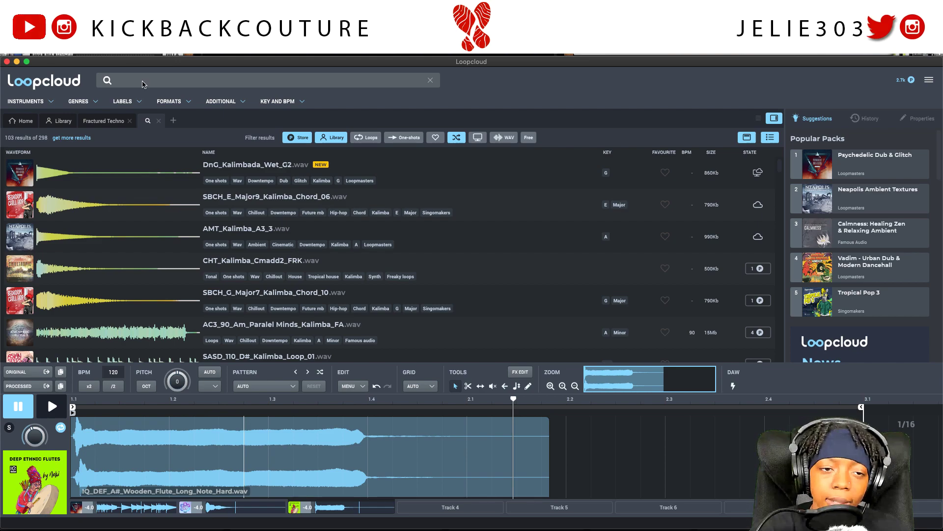
# Reset track 1's kalimba to one unsliced clip and drag a copy into Reason.
pyautogui.click(117, 502)
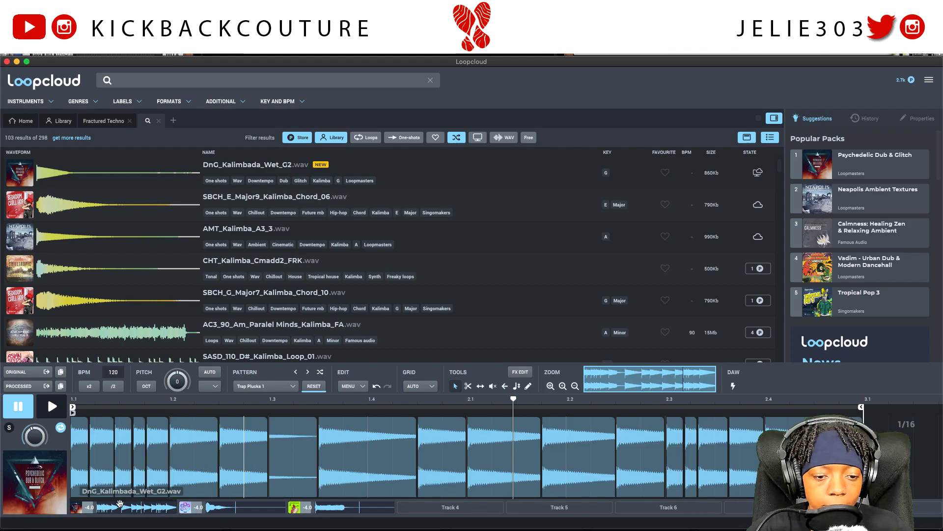
pyautogui.click(280, 386)
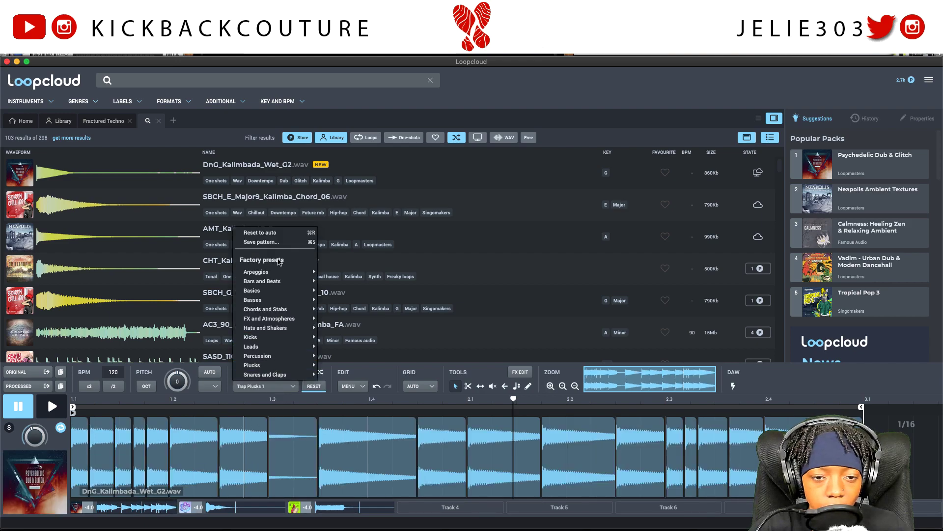
pyautogui.click(278, 233)
pyautogui.moveTo(150, 450); pyautogui.dragTo(60, 374)
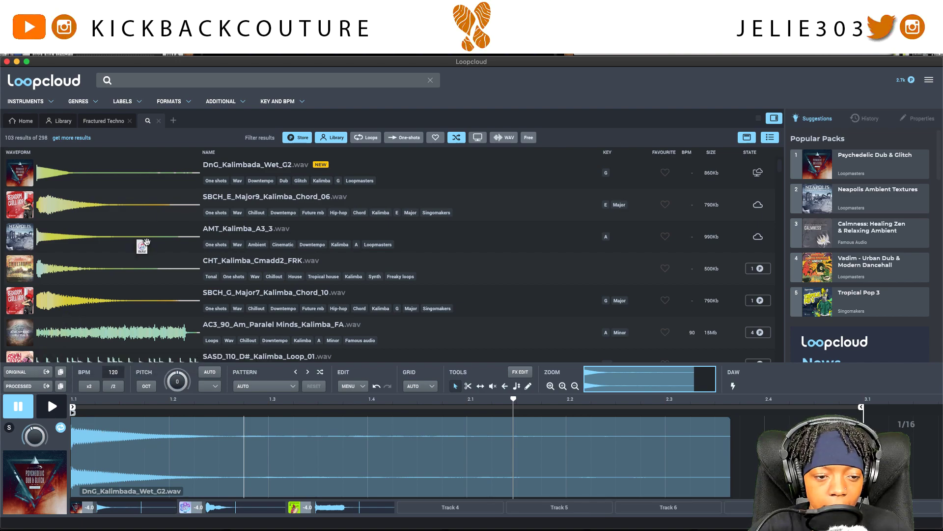
pyautogui.press('super+Tab')
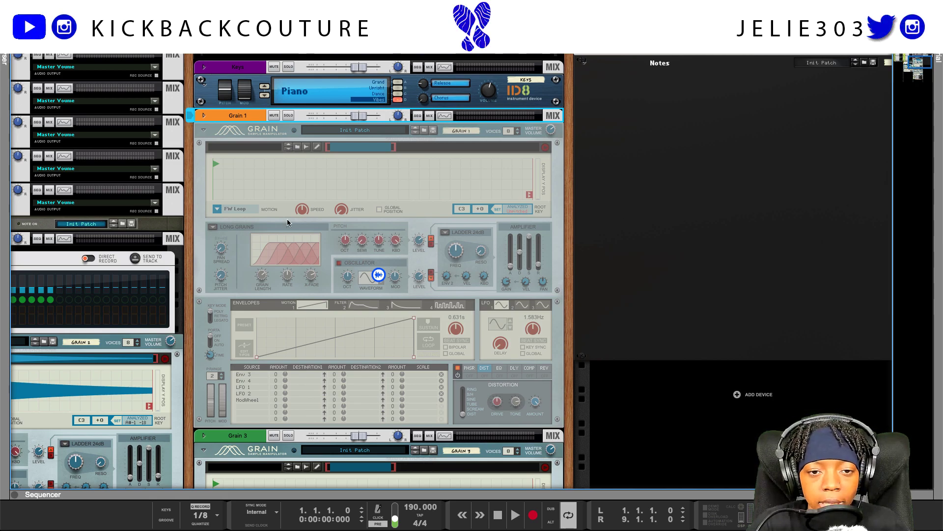
# Drop the kalimba sample onto Grain 1, reset the device, and restore the sample.
pyautogui.moveTo(288, 183); pyautogui.dragTo(289, 179)
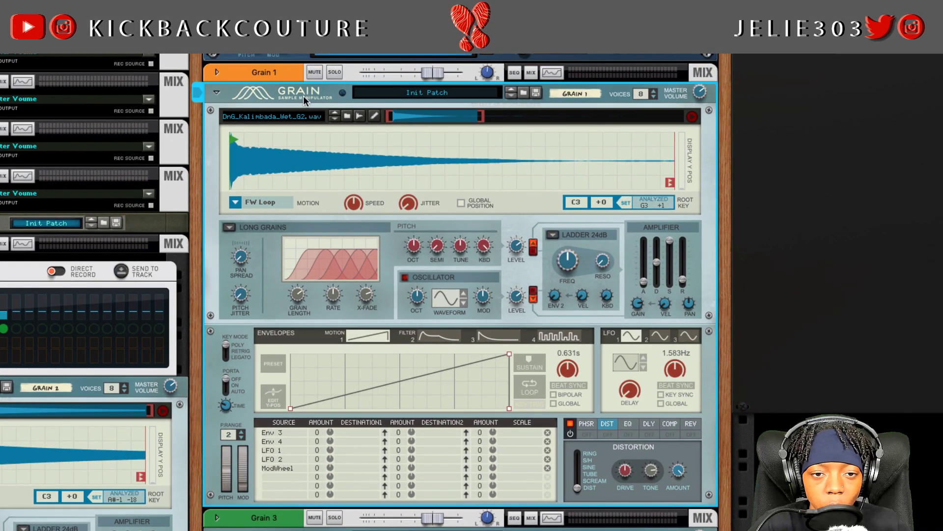
pyautogui.rightClick(302, 96)
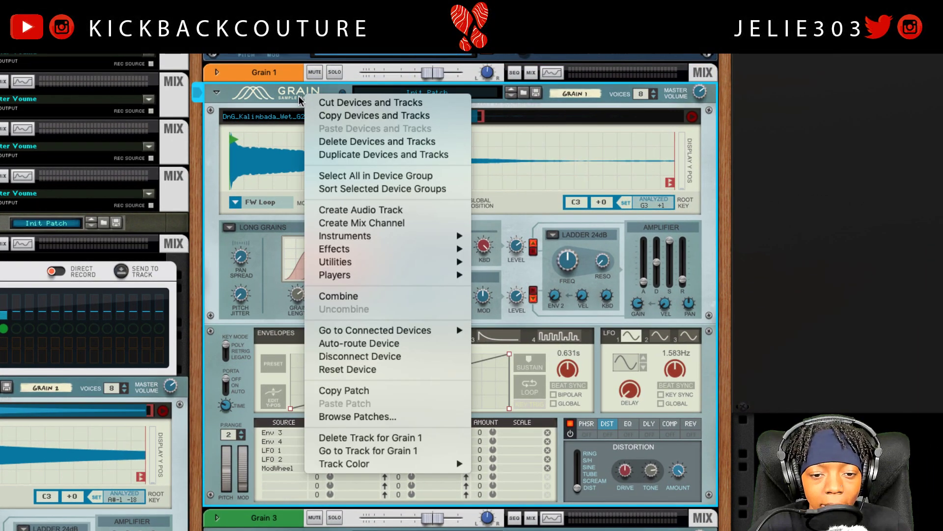
pyautogui.click(355, 371)
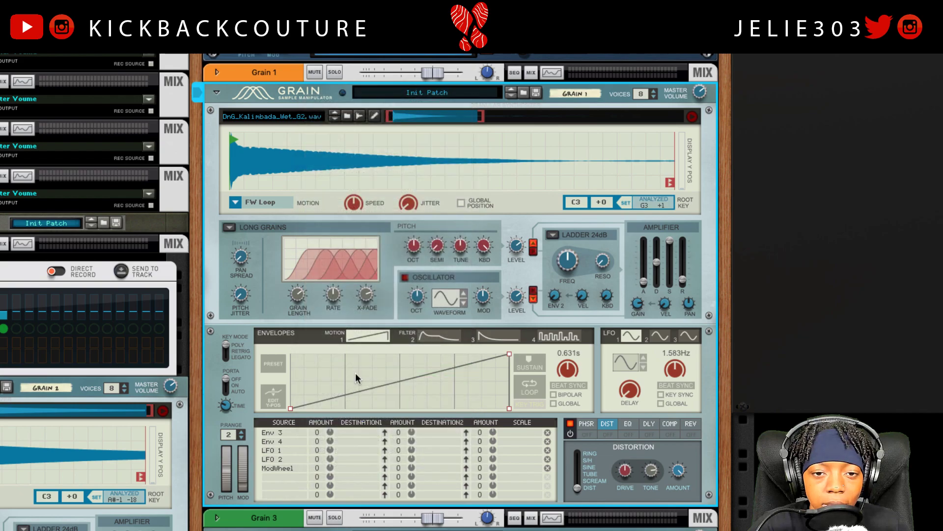
pyautogui.hotkey('ctrl', 'z')
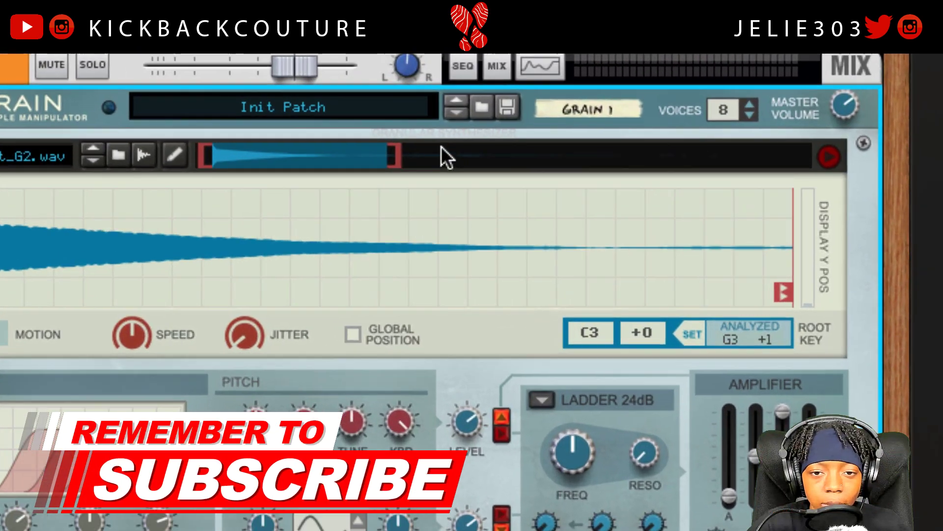
# Extend the sample range to its end and set the root key to G3 +1.
pyautogui.moveTo(398, 154); pyautogui.dragTo(794, 155)
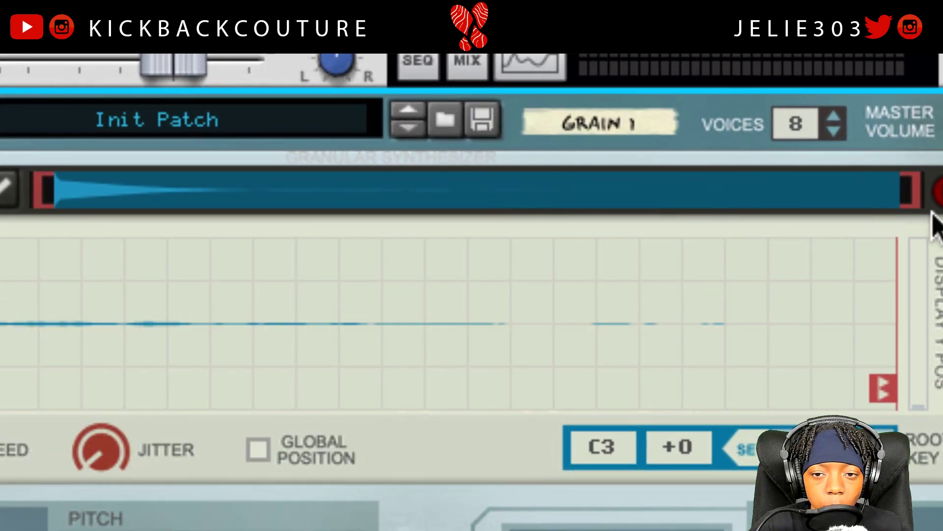
pyautogui.moveTo(919, 204)
pyautogui.mouseDown()
pyautogui.moveTo(737, 196)
pyautogui.moveTo(931, 209)
pyautogui.mouseUp()
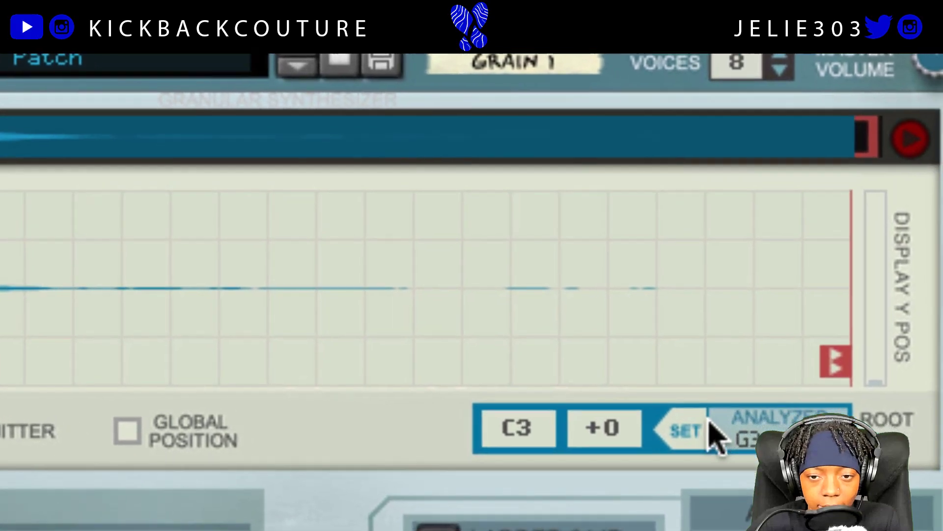
pyautogui.click(686, 427)
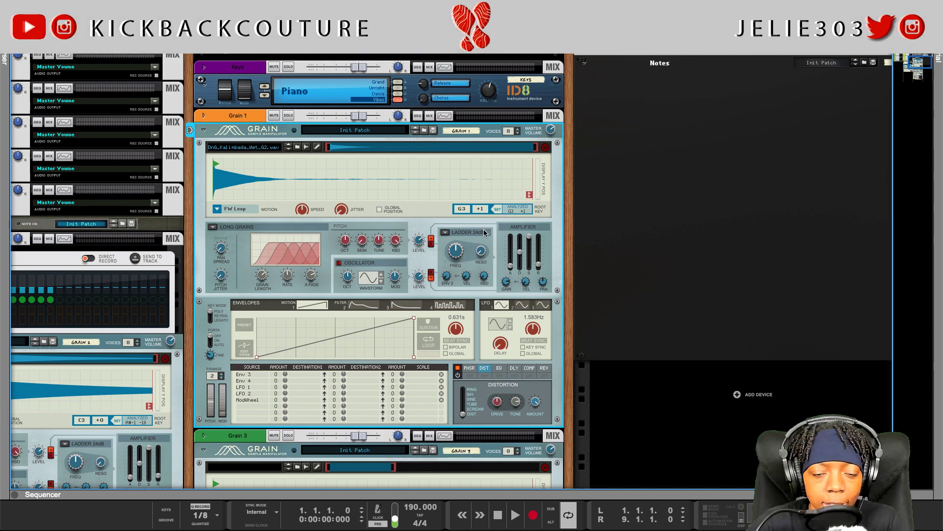
# Set Grain 1's Motion from FW Loop to One Shot and its grain mode to Tape.
pyautogui.click(216, 208)
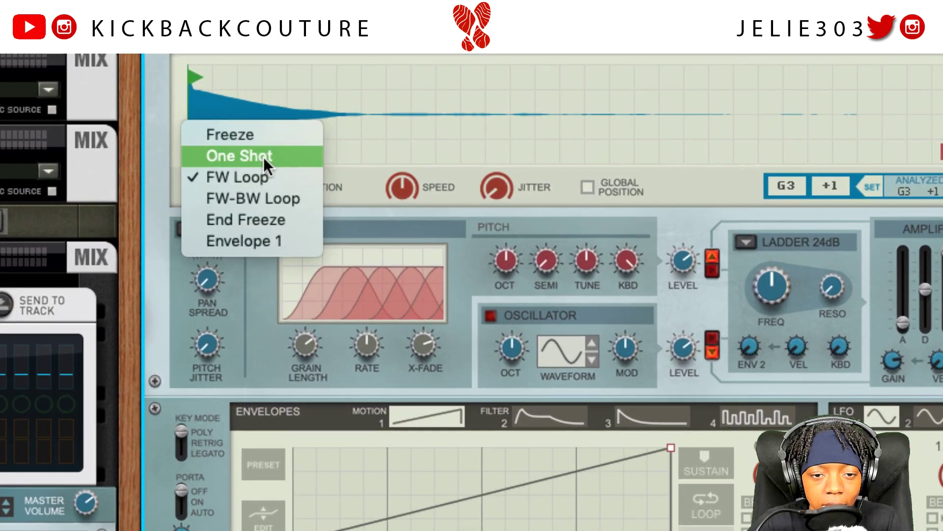
pyautogui.click(244, 197)
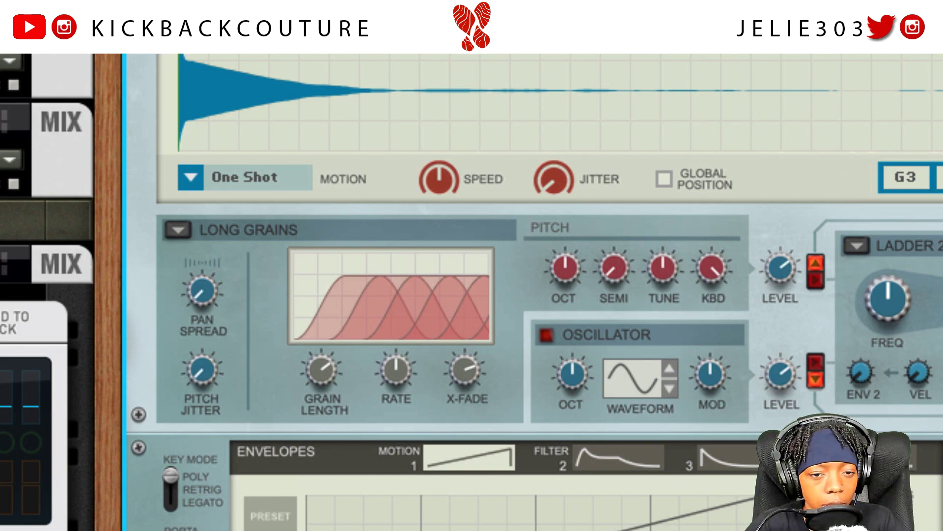
pyautogui.click(175, 228)
pyautogui.click(220, 245)
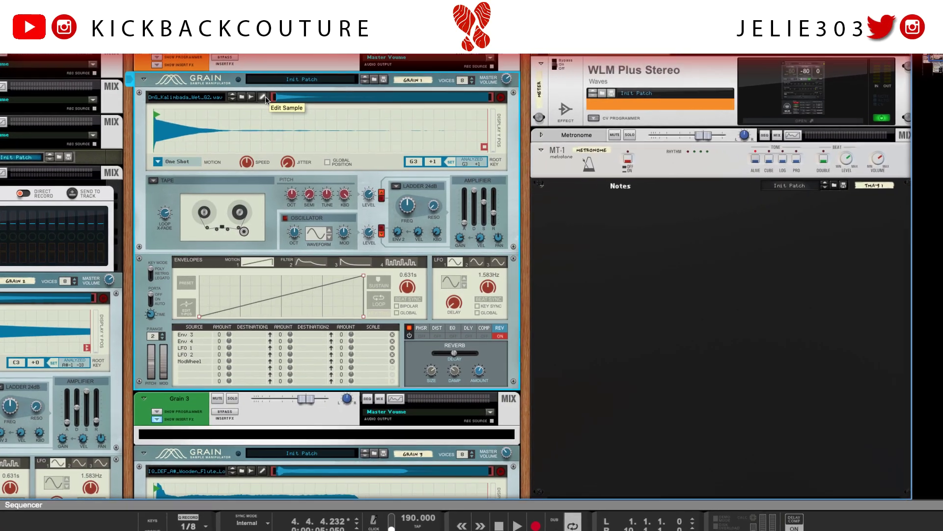
# Reverse the kalimba sample in the sample editor, auditioning before and after.
pyautogui.click(265, 100)
pyautogui.moveTo(317, 135)
pyautogui.mouseDown()
pyautogui.moveTo(176, 148)
pyautogui.moveTo(173, 134)
pyautogui.mouseUp()
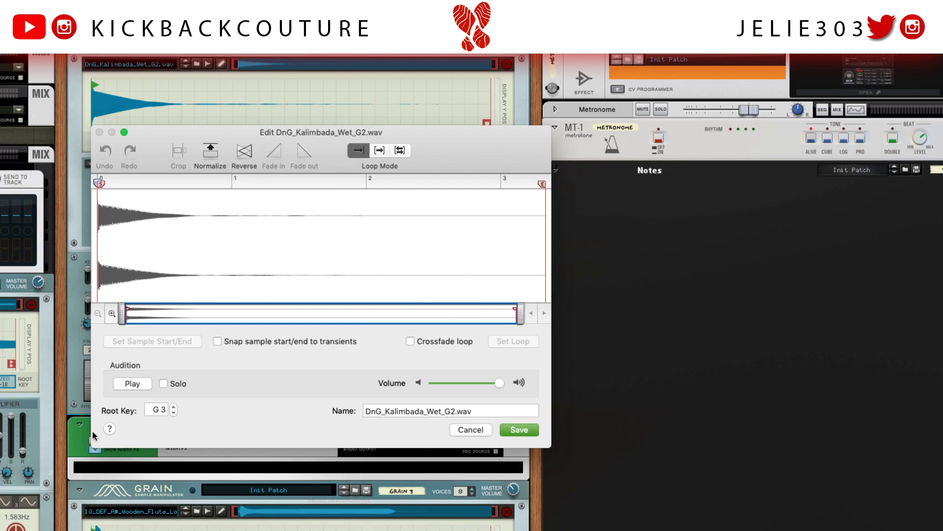
pyautogui.click(134, 385)
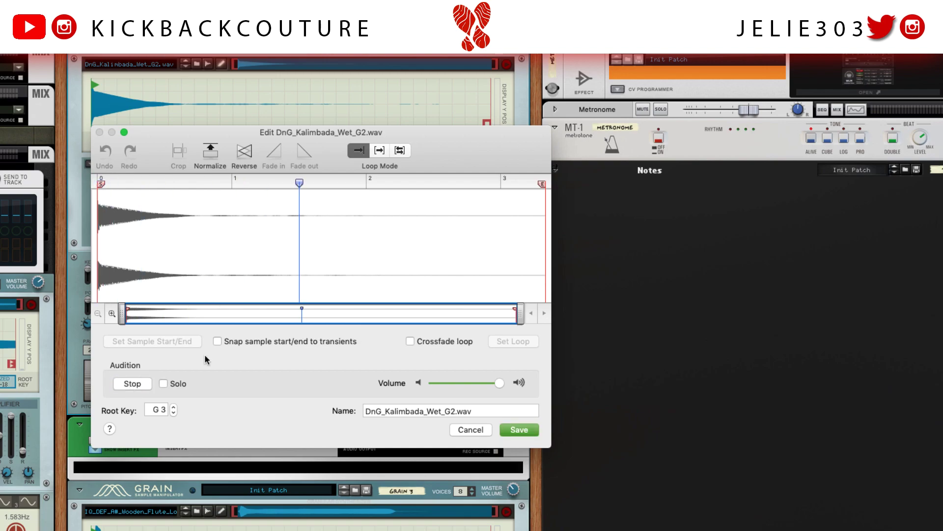
pyautogui.click(245, 151)
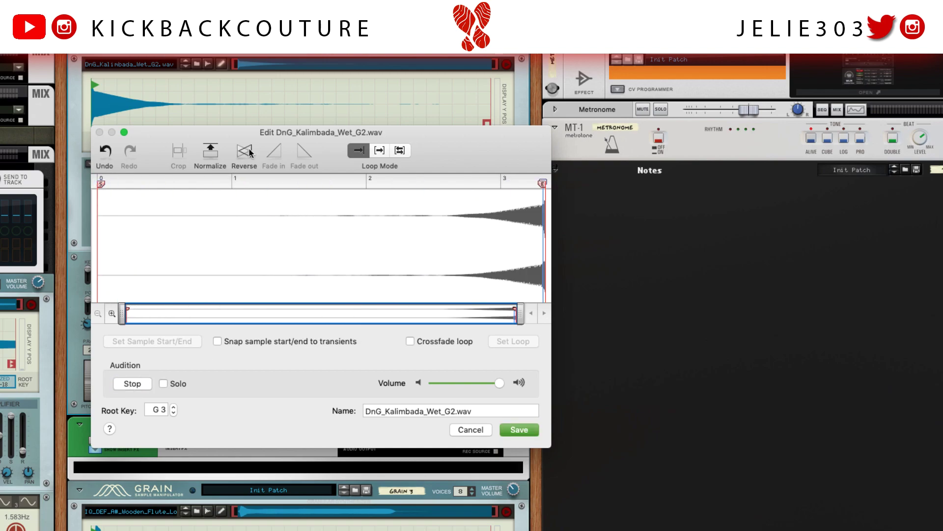
pyautogui.click(126, 383)
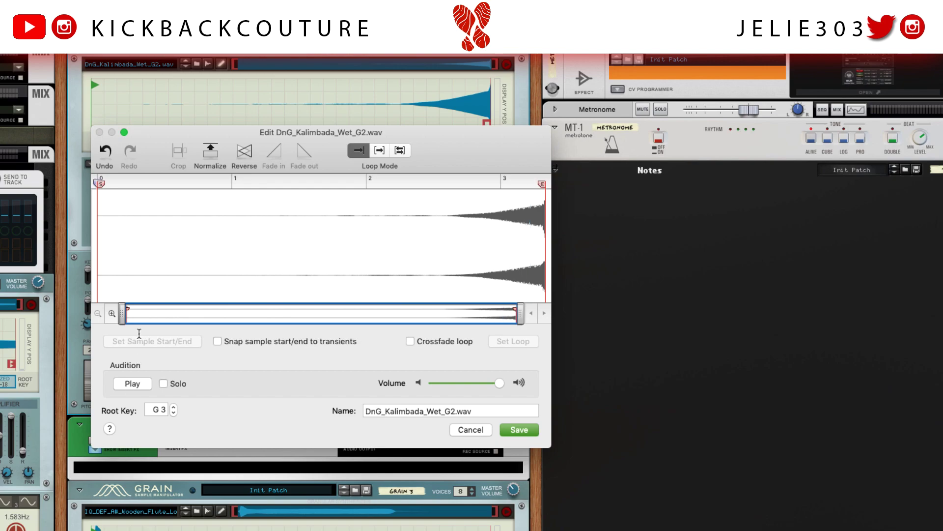
# Move the start marker past the quiet lead-in, crop, and audition the result.
pyautogui.moveTo(100, 185)
pyautogui.mouseDown()
pyautogui.moveTo(420, 185)
pyautogui.moveTo(430, 270)
pyautogui.moveTo(442, 272)
pyautogui.mouseUp()
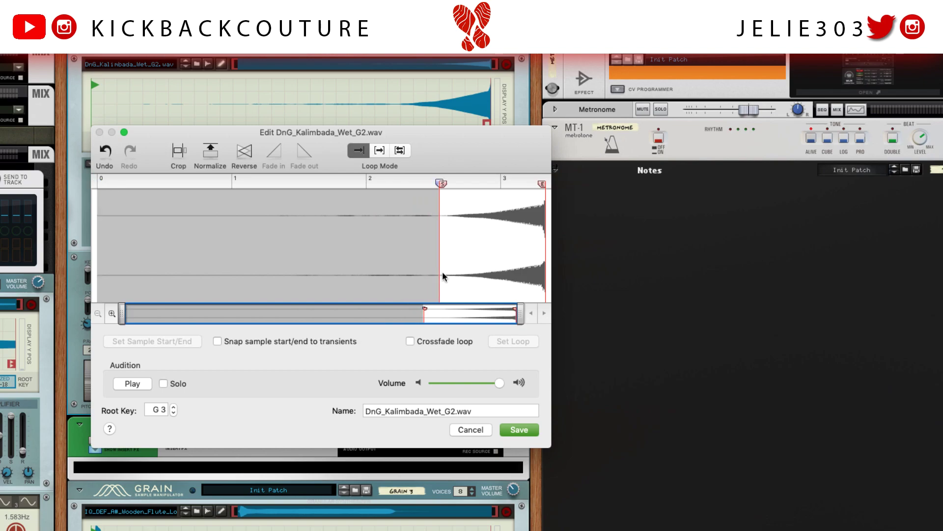
pyautogui.click(184, 153)
pyautogui.click(127, 384)
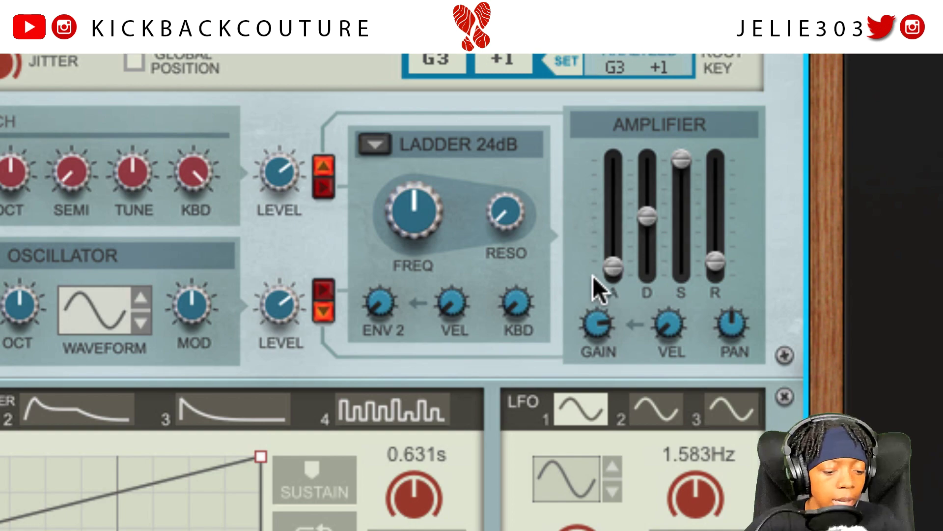
# Bring the amp attack to 0.0 ms while trying decay, sustain and release settings.
pyautogui.moveTo(612, 265); pyautogui.dragTo(612, 233)
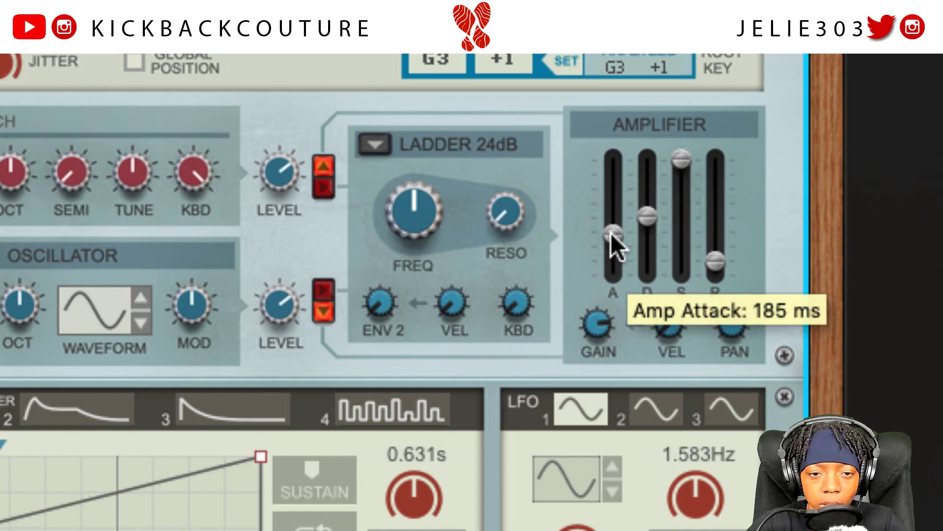
pyautogui.moveTo(612, 233); pyautogui.dragTo(614, 397)
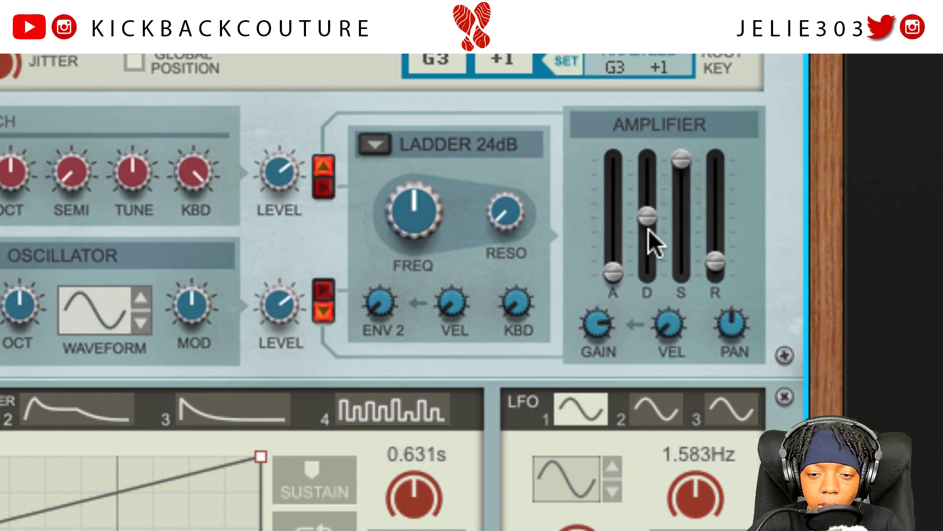
pyautogui.moveTo(646, 228)
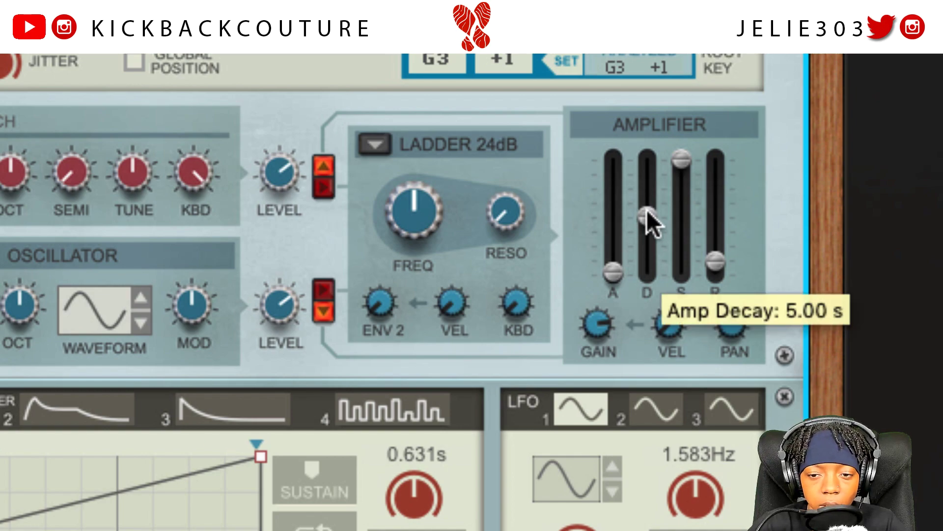
pyautogui.moveTo(647, 212); pyautogui.dragTo(690, 161)
pyautogui.moveTo(676, 211); pyautogui.dragTo(649, 279)
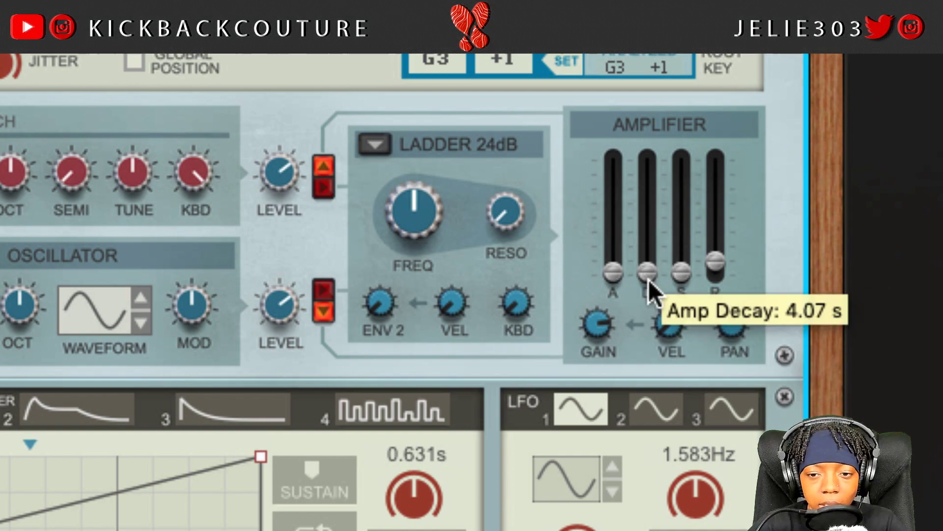
pyautogui.moveTo(712, 271); pyautogui.dragTo(699, 324)
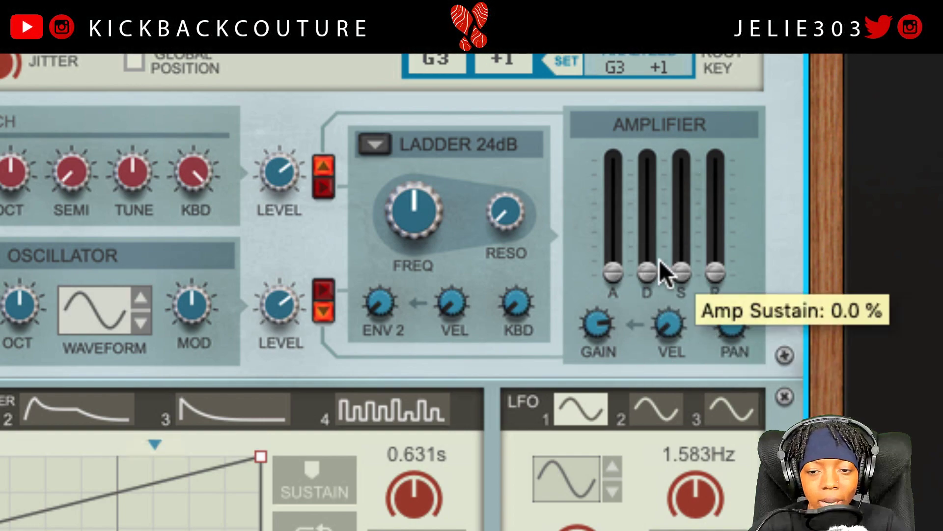
# Push the amp decay, sustain and release all to their maximum.
pyautogui.moveTo(644, 269); pyautogui.dragTo(662, 192)
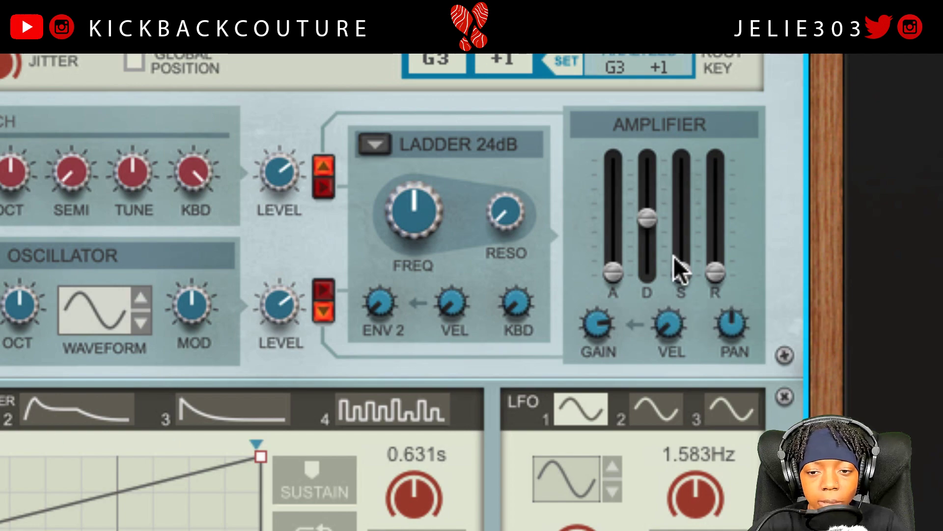
pyautogui.moveTo(682, 273); pyautogui.dragTo(694, 200)
pyautogui.moveTo(713, 275); pyautogui.dragTo(725, 134)
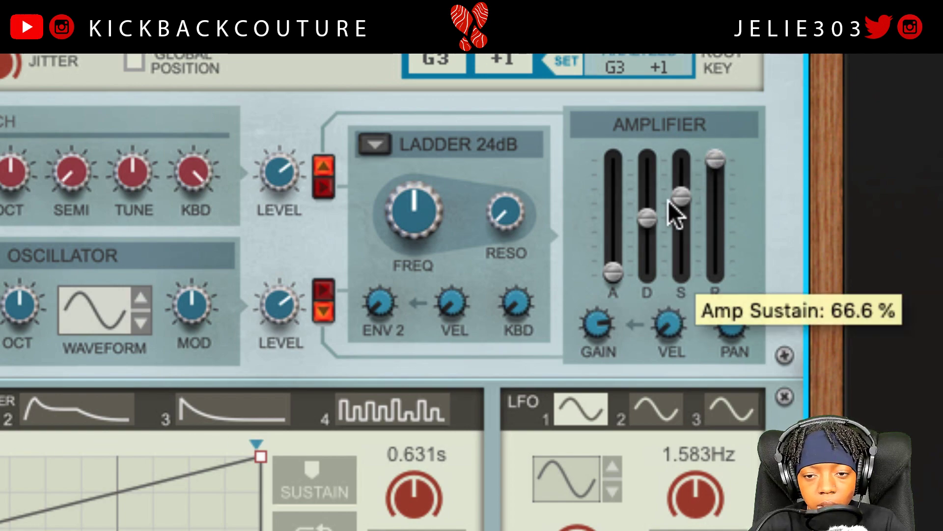
pyautogui.moveTo(674, 197); pyautogui.dragTo(667, 120)
pyautogui.moveTo(657, 223); pyautogui.dragTo(680, 75)
pyautogui.moveTo(603, 258)
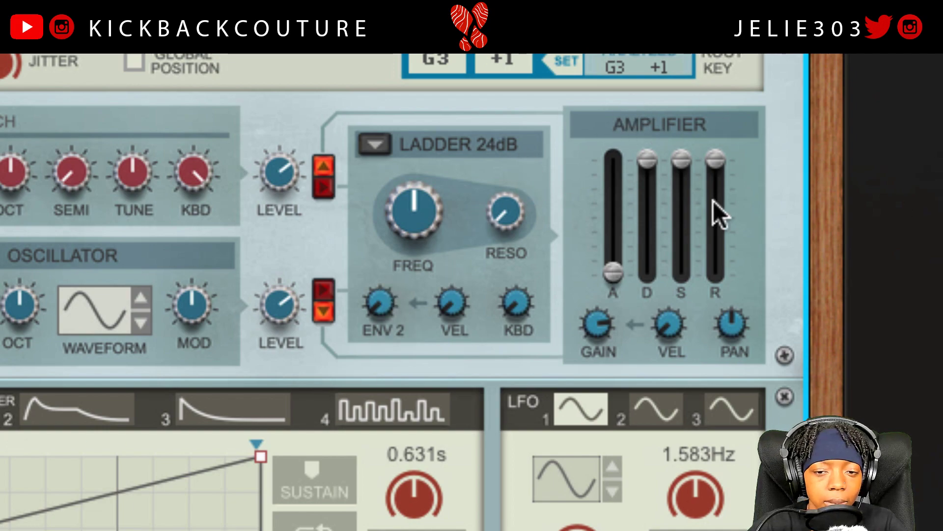
# Shorten the amp release to about 1.08 s and set sustain to roughly 63 %.
pyautogui.moveTo(721, 155); pyautogui.dragTo(713, 245)
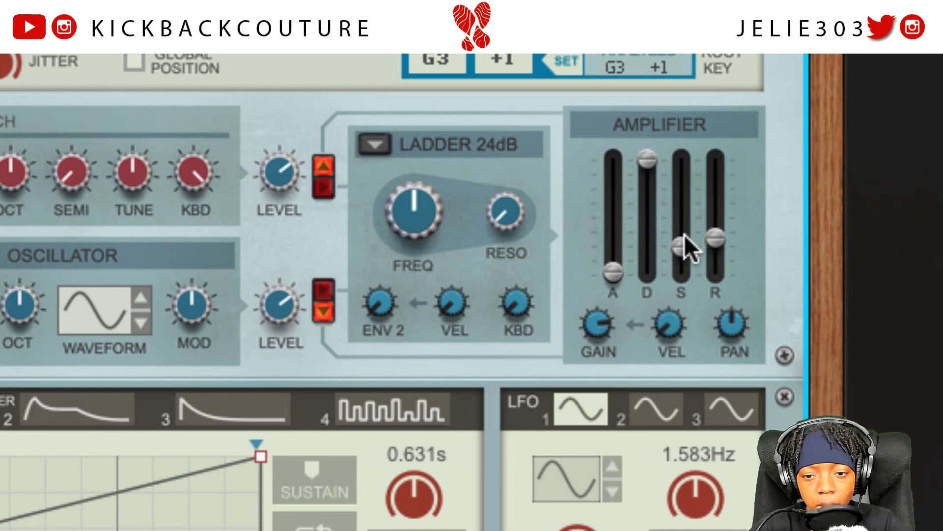
pyautogui.moveTo(685, 237); pyautogui.dragTo(685, 213)
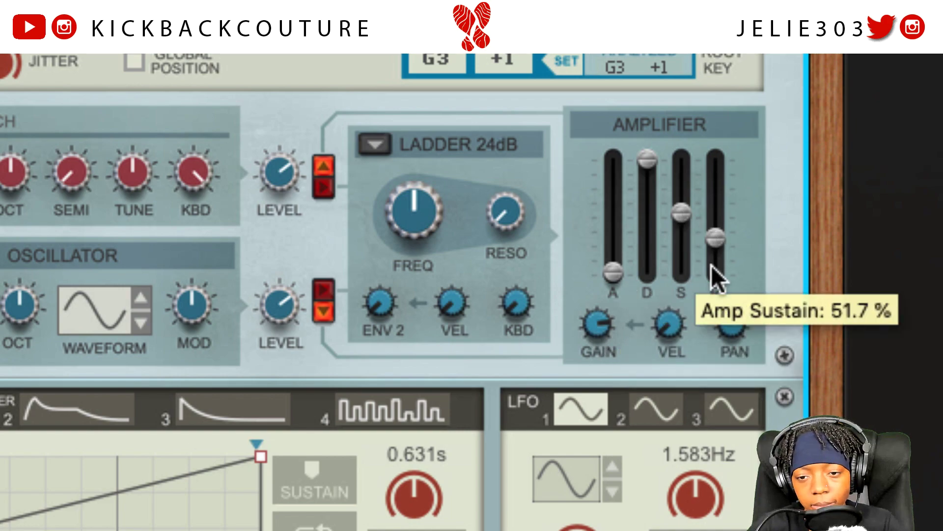
pyautogui.moveTo(685, 203); pyautogui.dragTo(679, 190)
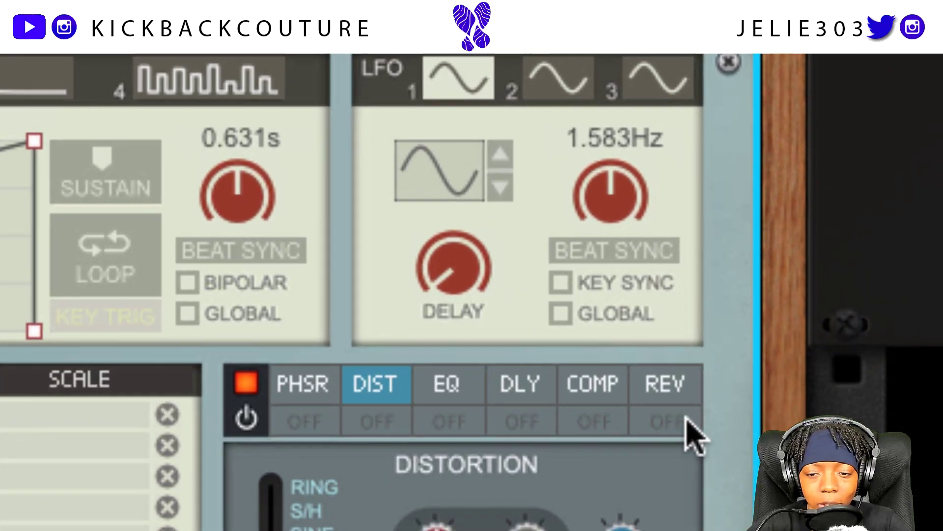
# Turn on the reverb, shorten its decay and increase its amount.
pyautogui.click(685, 418)
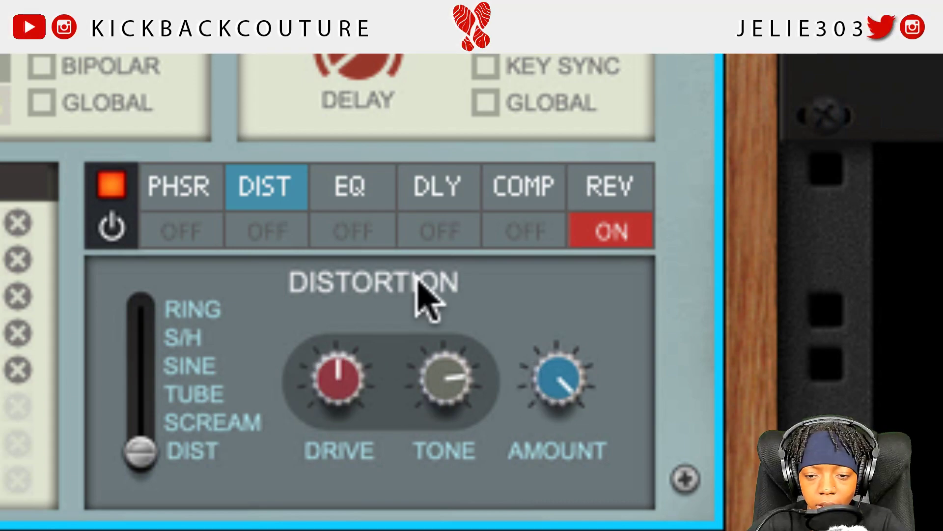
pyautogui.click(623, 205)
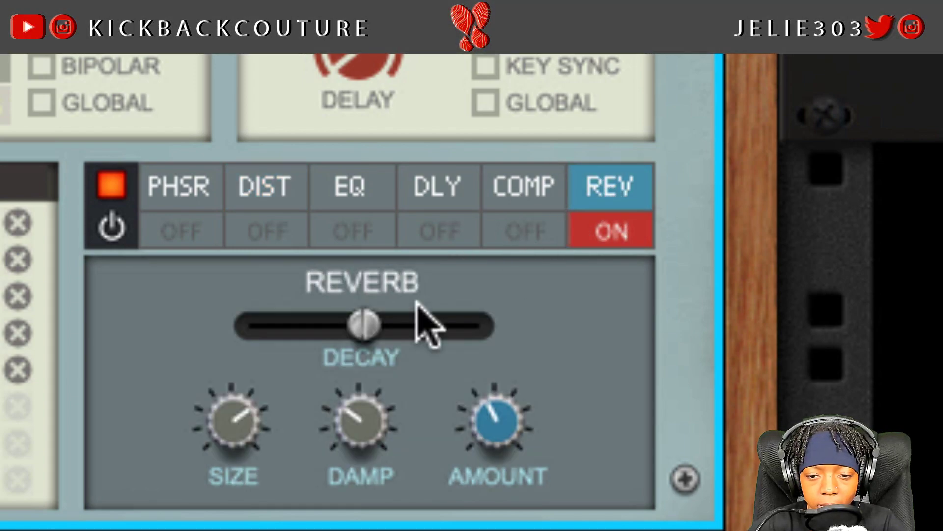
pyautogui.moveTo(362, 324)
pyautogui.mouseDown()
pyautogui.moveTo(299, 317)
pyautogui.moveTo(374, 327)
pyautogui.mouseUp()
pyautogui.moveTo(479, 415); pyautogui.dragTo(473, 358)
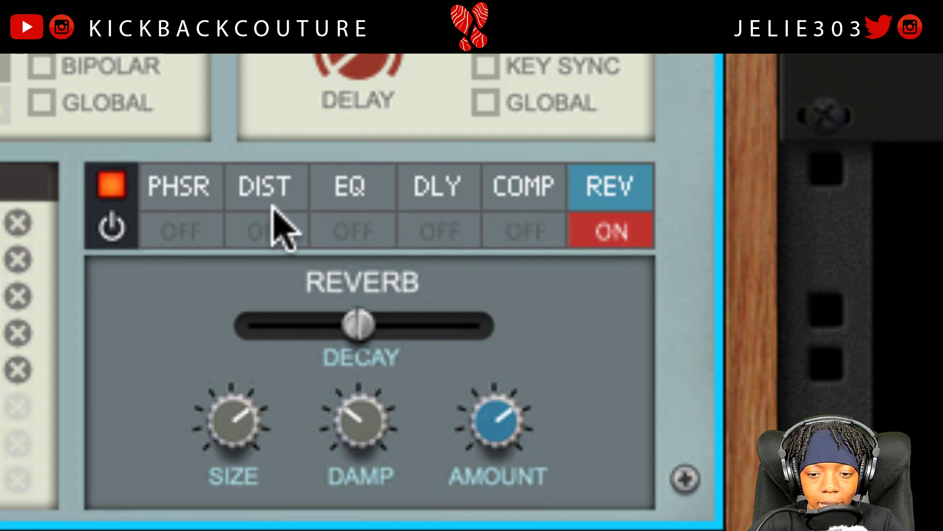
# Switch on the distortion and the Phaser modulation effect.
pyautogui.click(266, 228)
pyautogui.click(265, 182)
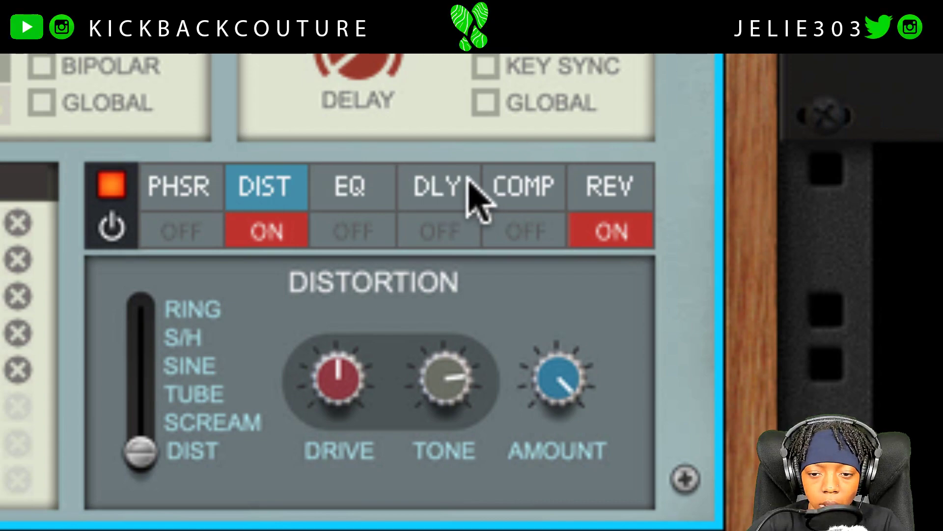
pyautogui.click(177, 189)
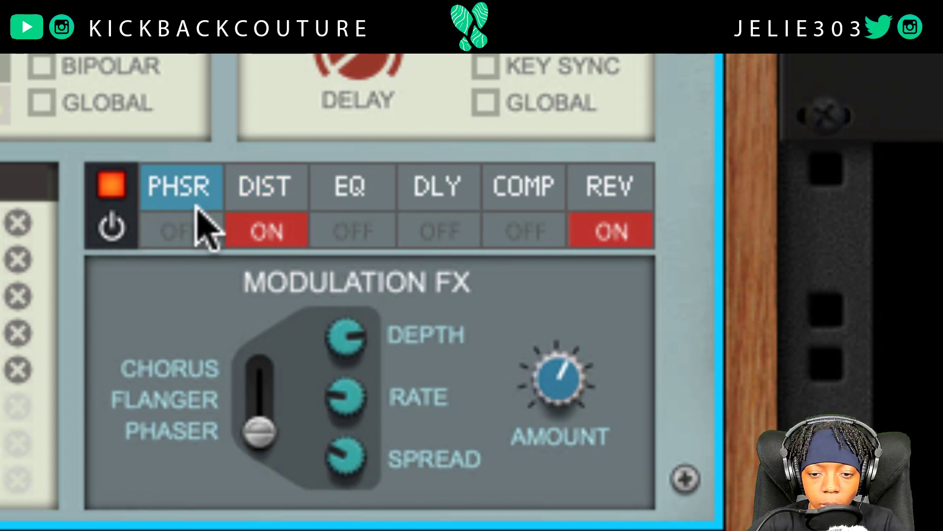
pyautogui.click(179, 232)
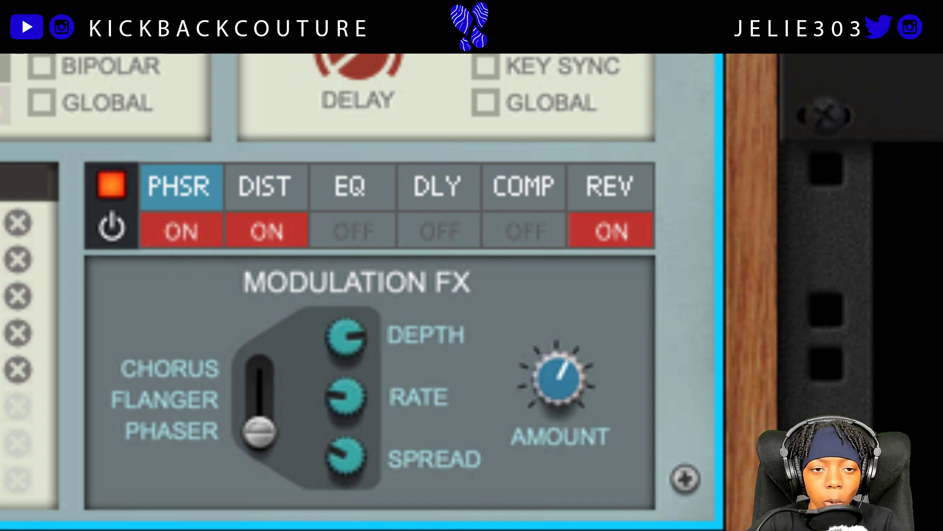
pyautogui.scroll(2, 361, 290)
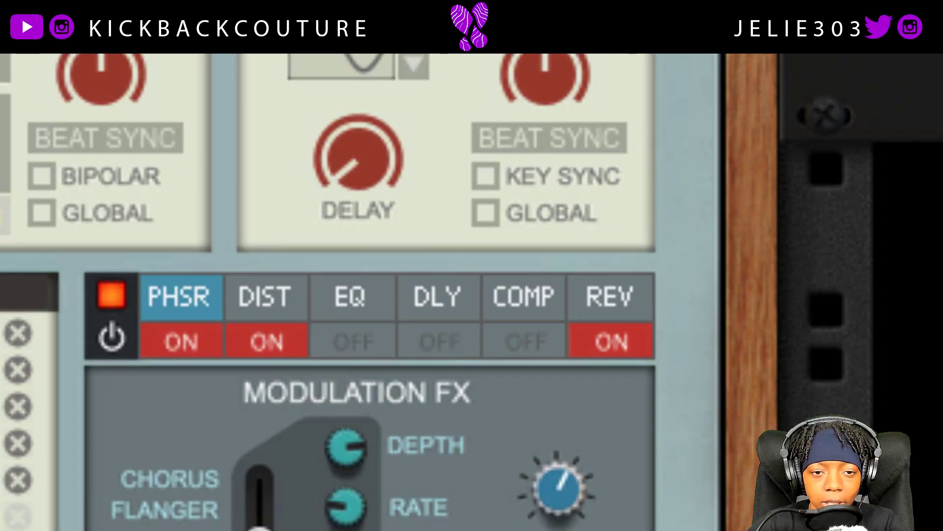
pyautogui.scroll(2, 361, 290)
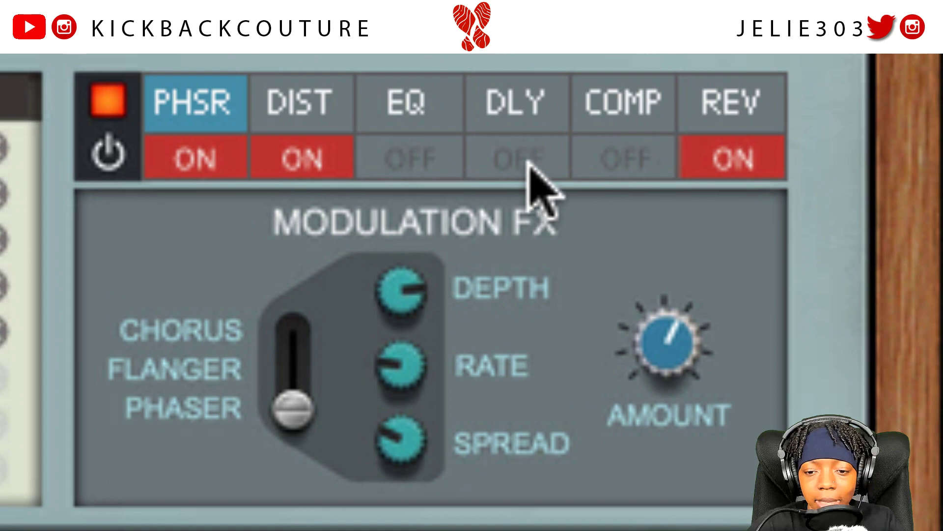
# Turn on a ping-pong delay with its amount around the middle.
pyautogui.click(447, 451)
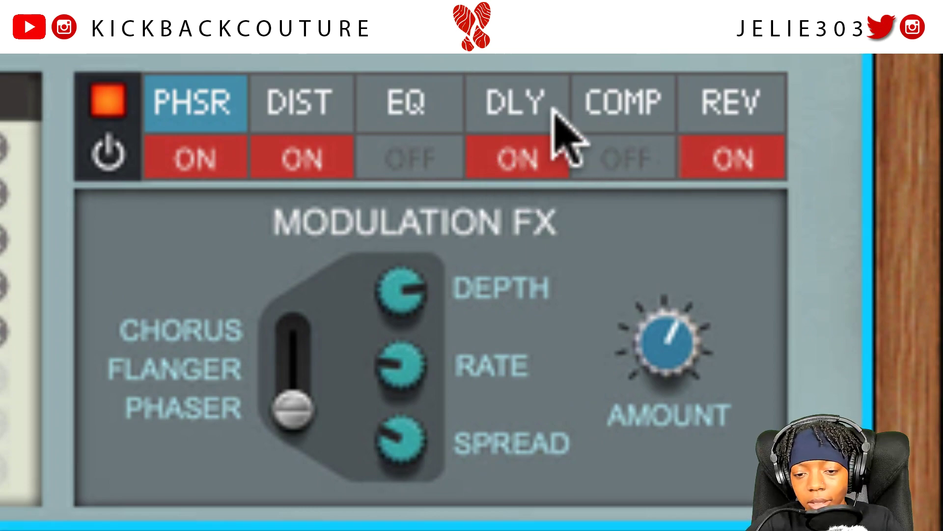
pyautogui.click(500, 115)
pyautogui.click(228, 417)
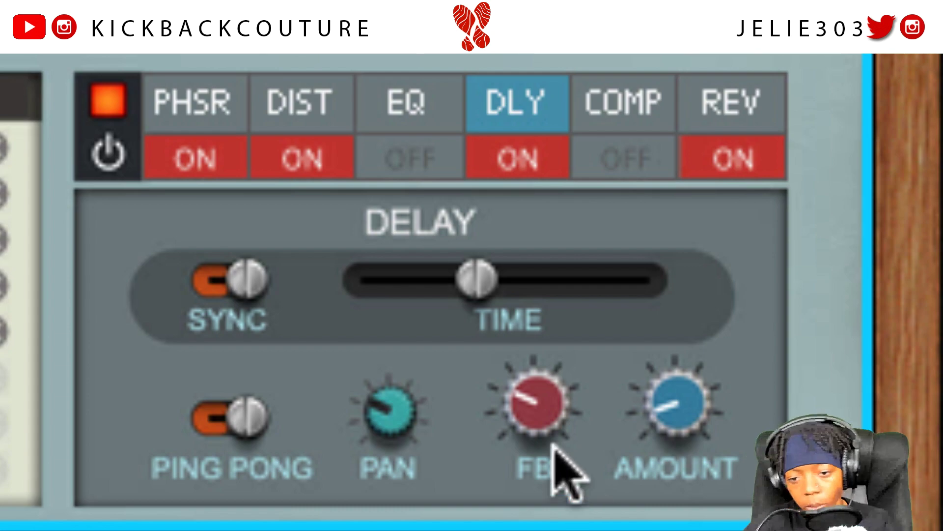
pyautogui.moveTo(693, 417); pyautogui.dragTo(701, 347)
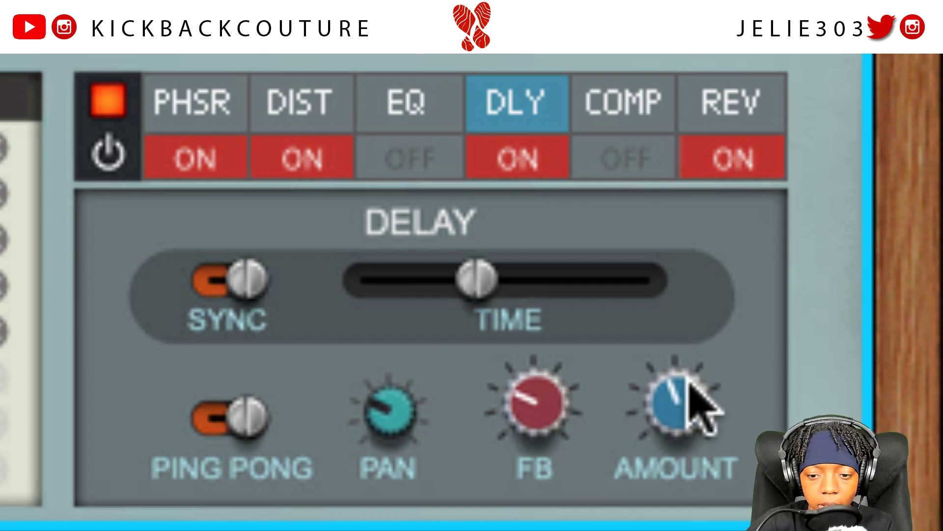
pyautogui.moveTo(674, 432); pyautogui.dragTo(667, 390)
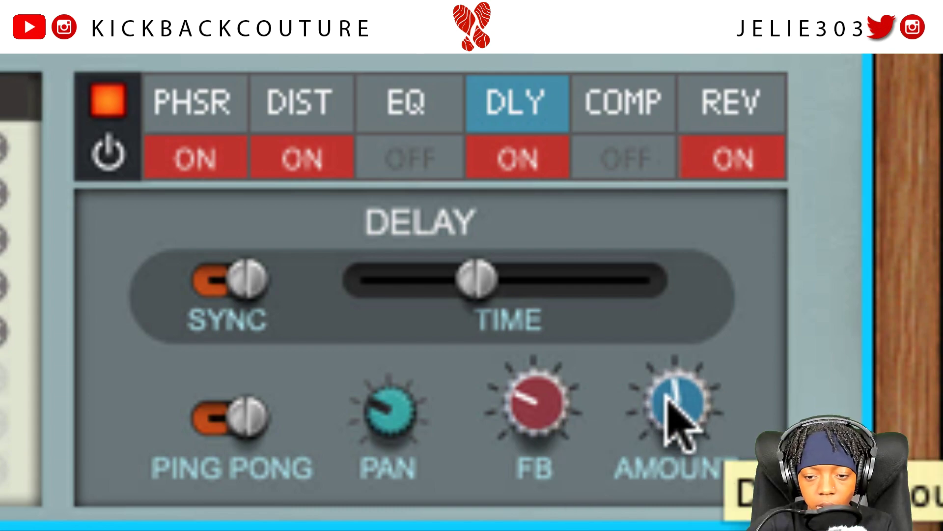
# Switch off phaser and distortion, set the delay time mid, and play back.
pyautogui.click(216, 162)
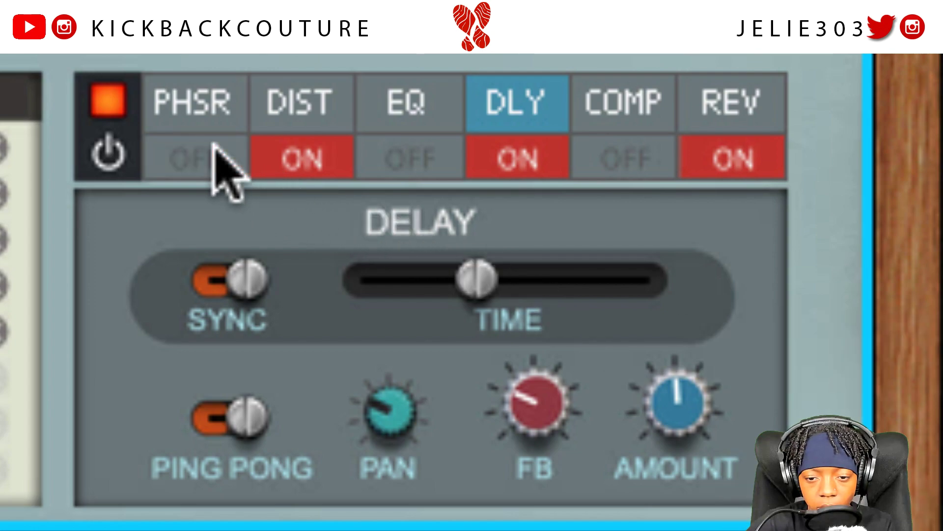
pyautogui.click(292, 159)
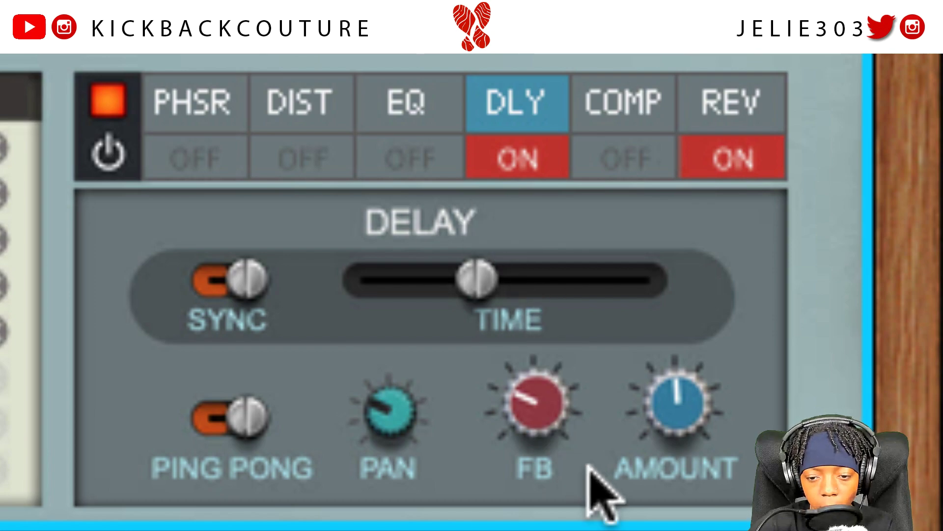
pyautogui.moveTo(480, 301); pyautogui.dragTo(356, 273)
pyautogui.moveTo(386, 272); pyautogui.dragTo(501, 281)
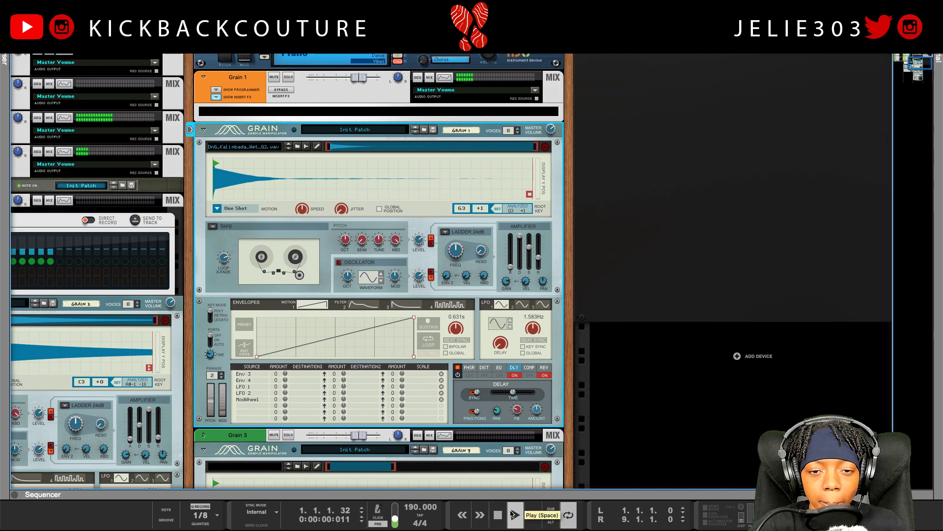
pyautogui.click(512, 514)
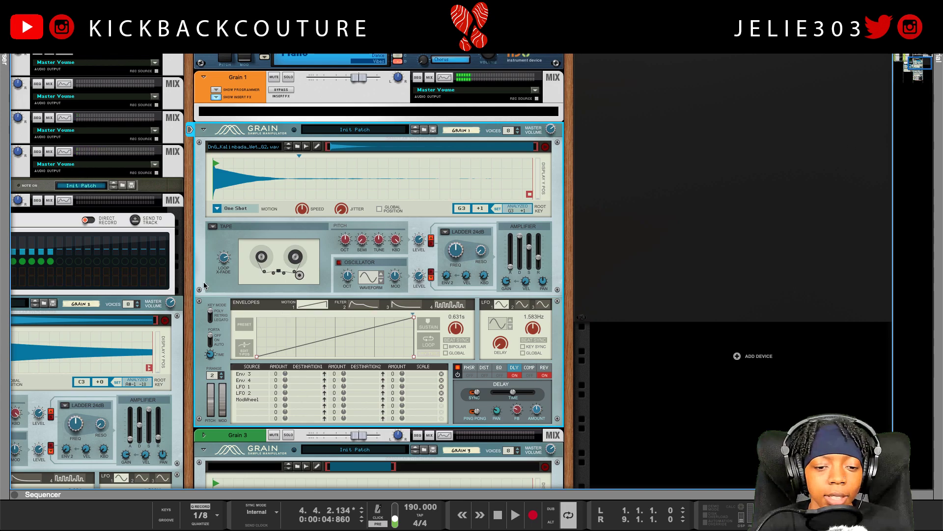
# Select the empty Grain 3 and load the wooden flute sample in Loopcloud.
pyautogui.scroll(-5, 219, 299)
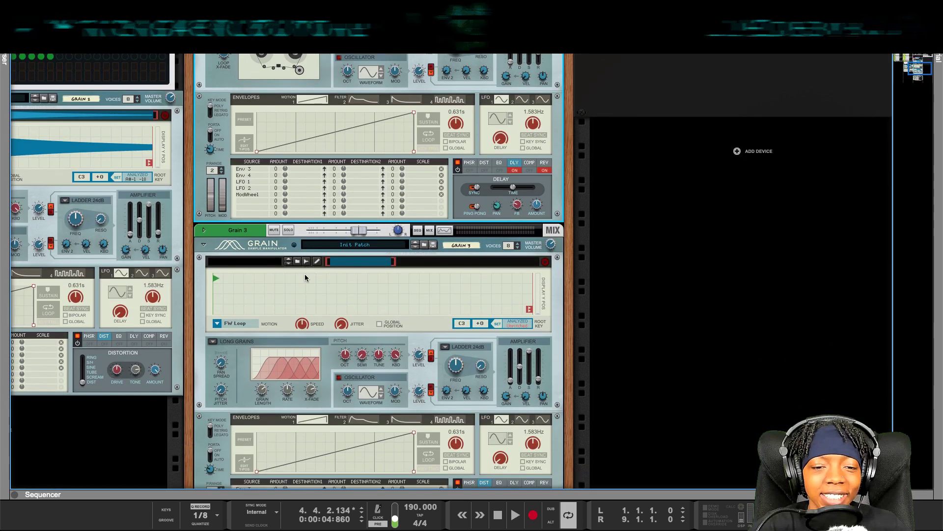
pyautogui.click(248, 254)
pyautogui.scroll(-1, 258, 285)
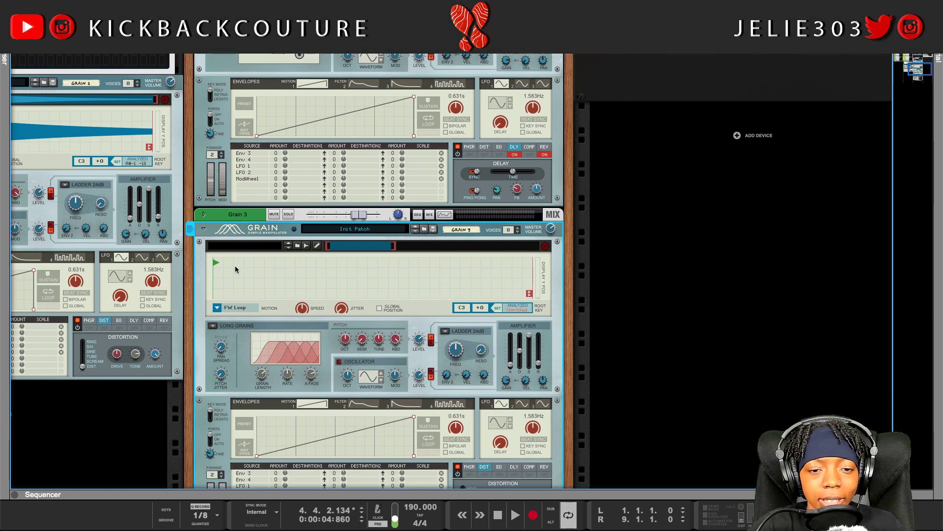
pyautogui.press('super+Tab')
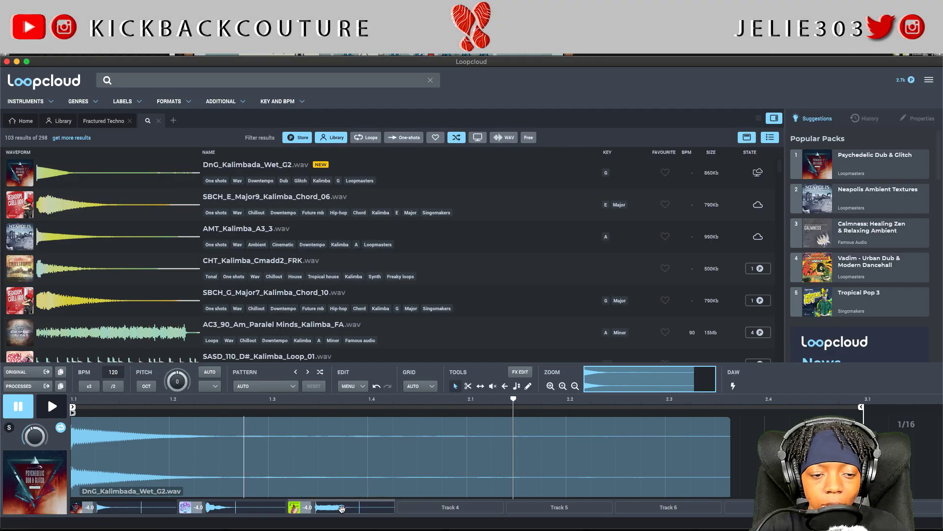
pyautogui.click(338, 507)
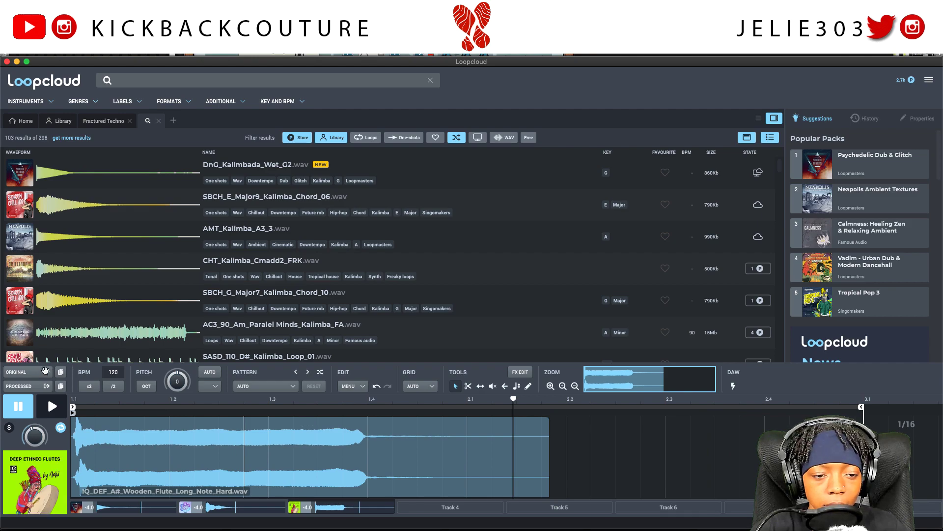
pyautogui.press('super+Tab')
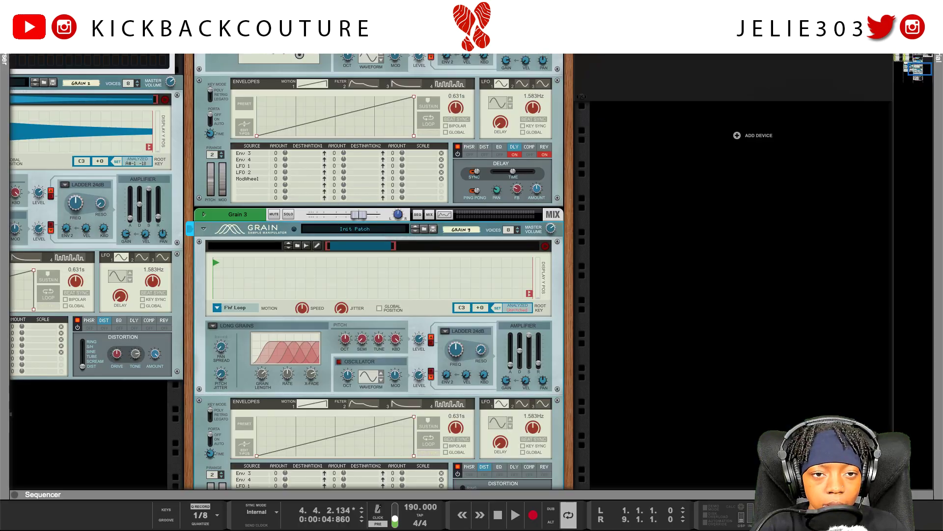
# Load the Wooden Flute sample into Grain 3 and set it to play as One Shot.
pyautogui.moveTo(327, 309); pyautogui.dragTo(324, 280)
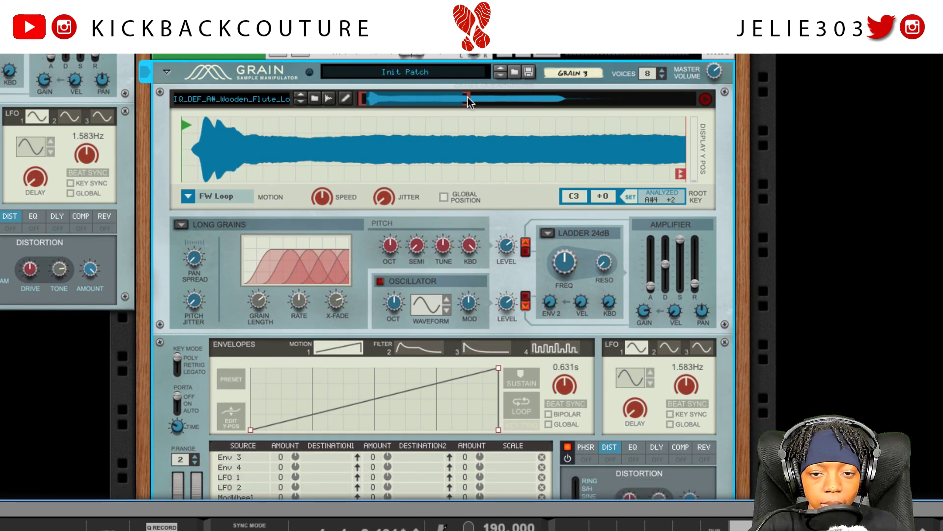
pyautogui.moveTo(467, 96); pyautogui.dragTo(773, 110)
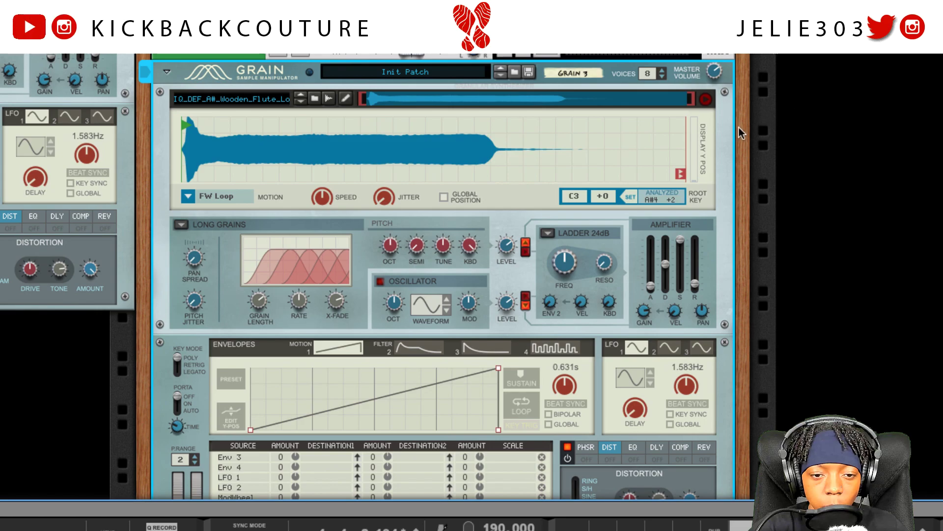
pyautogui.click(194, 195)
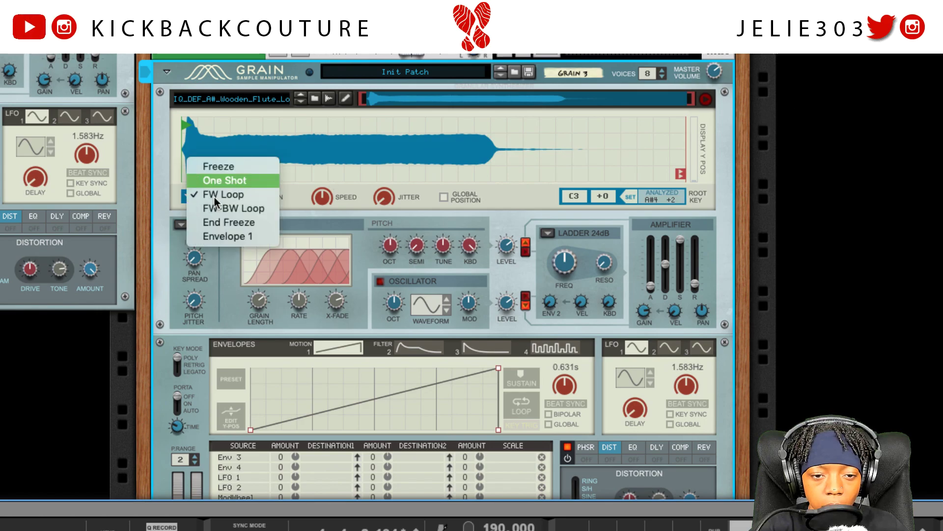
pyautogui.click(235, 179)
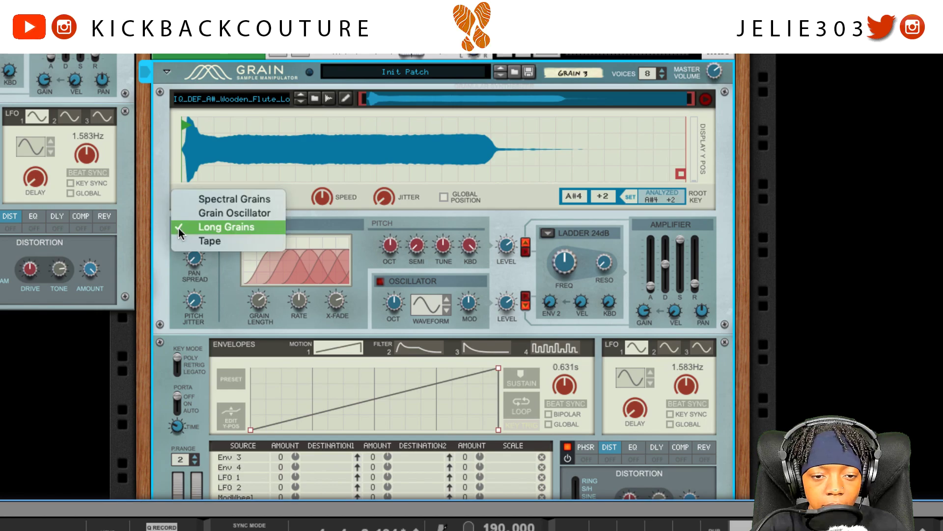
# Change the flute Grain's sample engine from Long Grains to Tape.
pyautogui.click(180, 224)
pyautogui.click(194, 239)
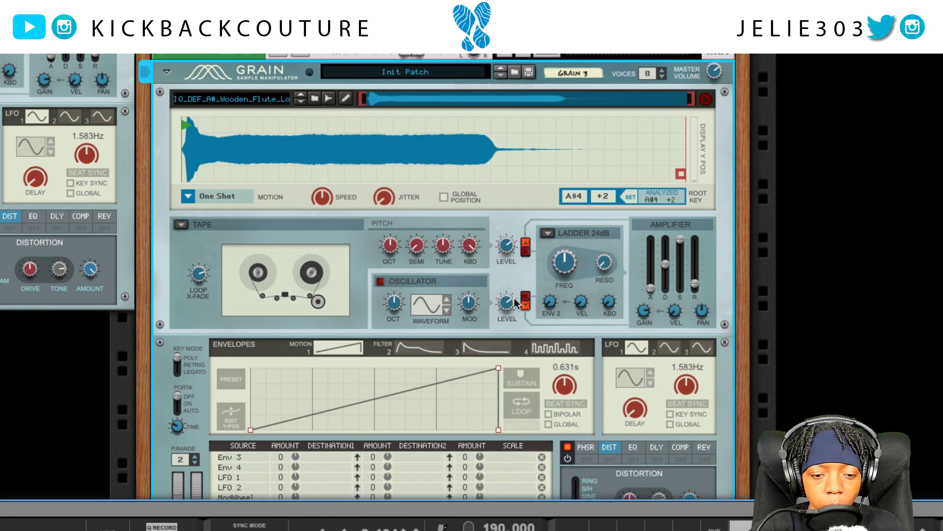
pyautogui.scroll(-5, 515, 299)
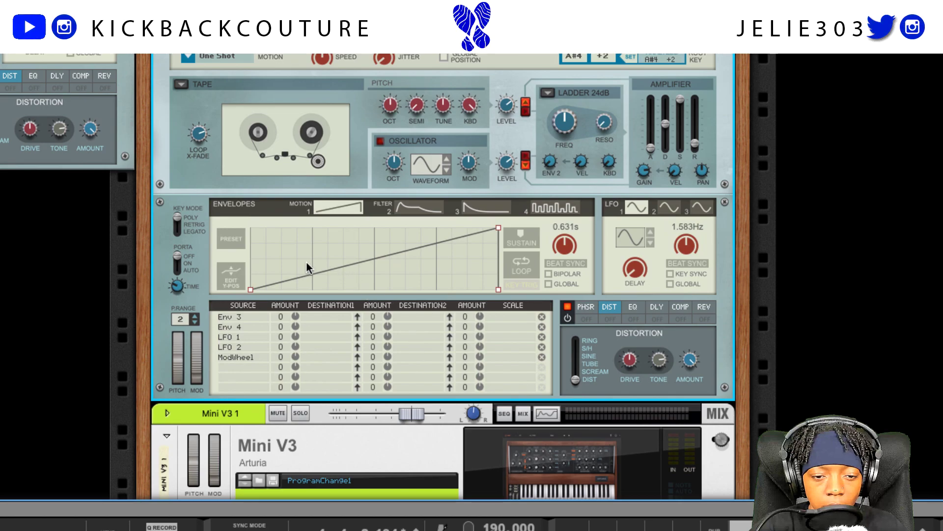
# Set Key Mode to Legato, turn Porta on, and set Porta Time to about 73%.
pyautogui.click(177, 223)
pyautogui.click(177, 223)
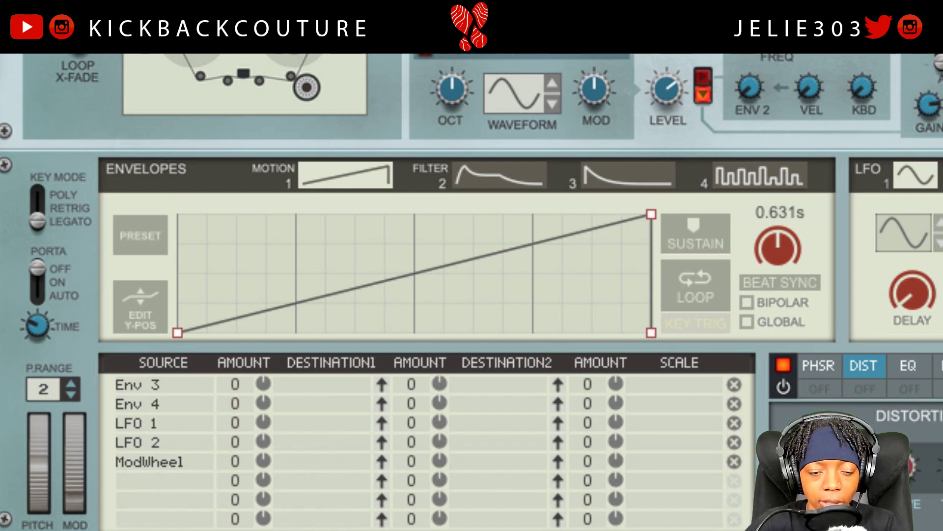
pyautogui.click(37, 272)
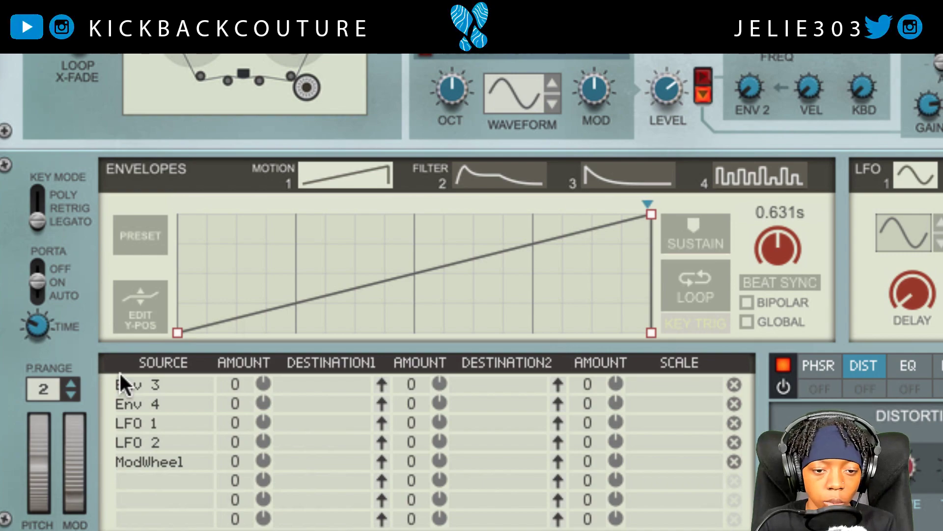
pyautogui.moveTo(43, 317)
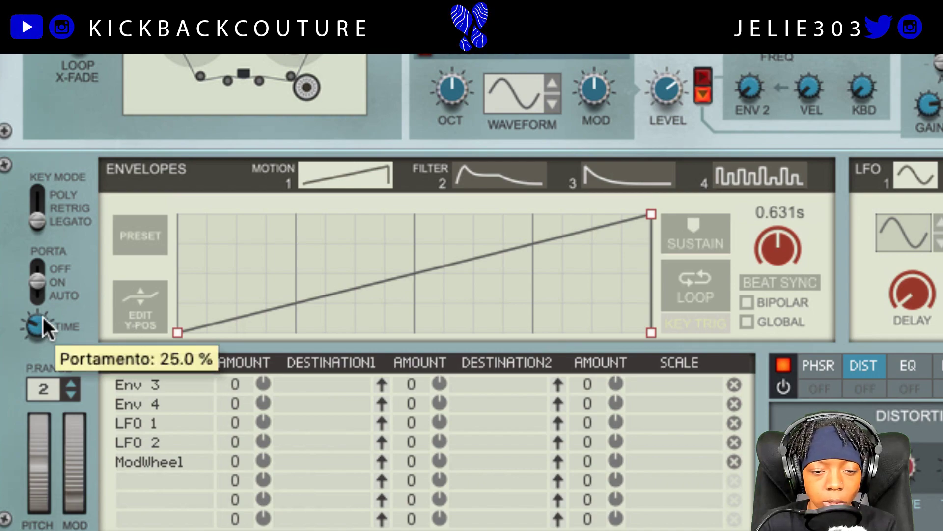
pyautogui.moveTo(43, 316); pyautogui.dragTo(42, 263)
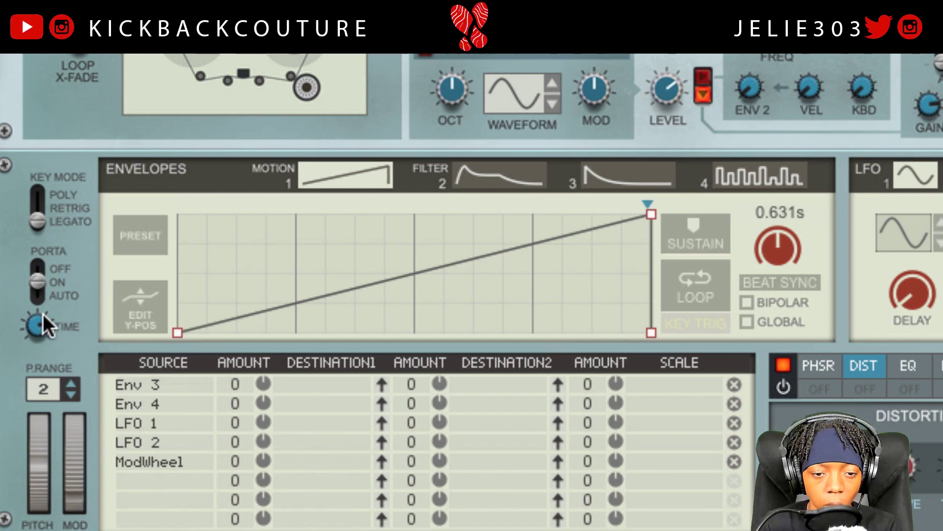
pyautogui.moveTo(44, 326)
pyautogui.moveTo(45, 326); pyautogui.dragTo(56, 332)
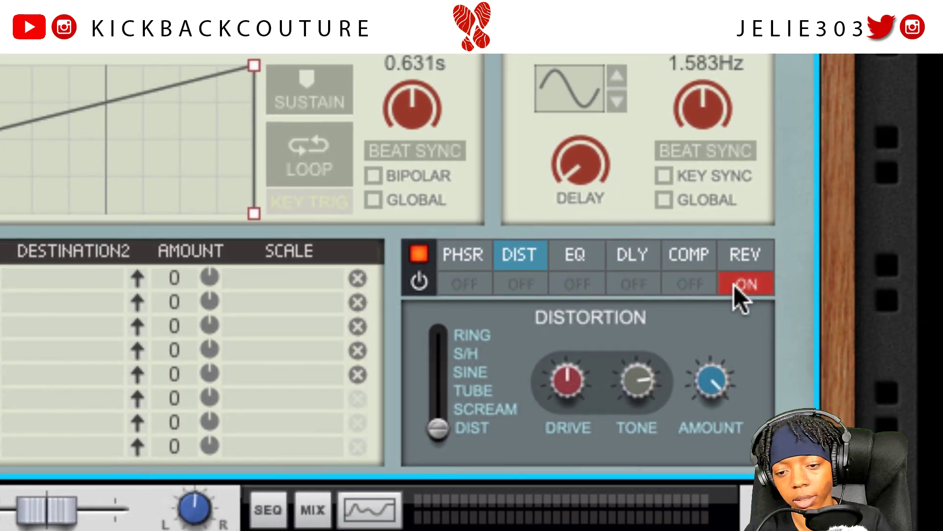
# Raise the reverb Decay to about 63% and switch on the delay effect.
pyautogui.click(746, 254)
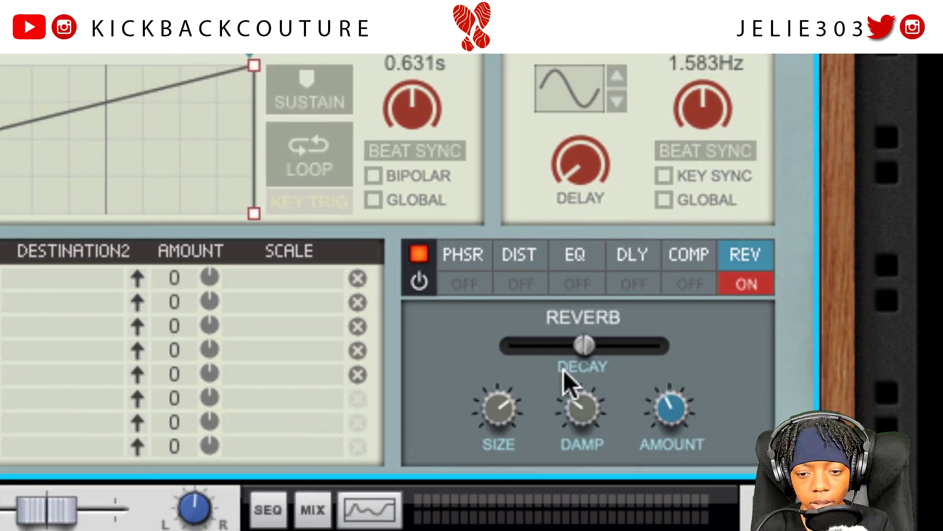
pyautogui.moveTo(595, 355); pyautogui.dragTo(608, 355)
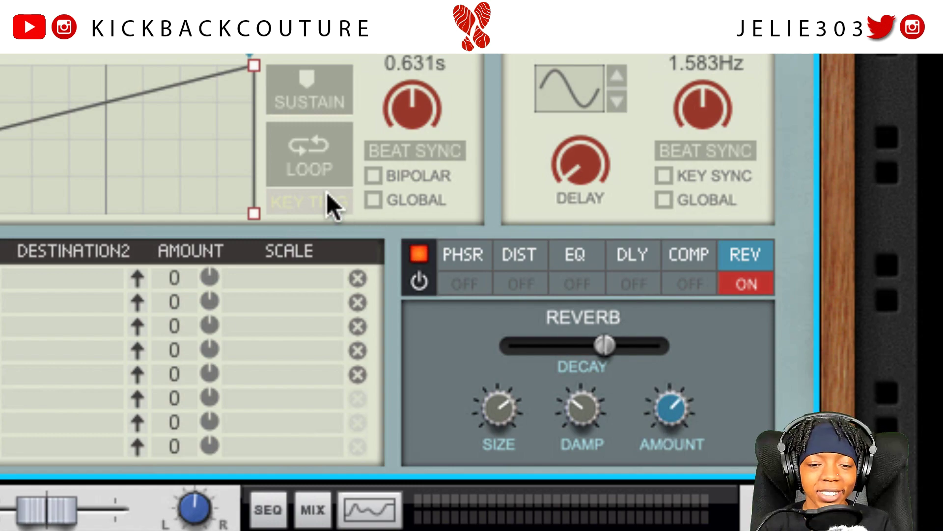
pyautogui.click(609, 287)
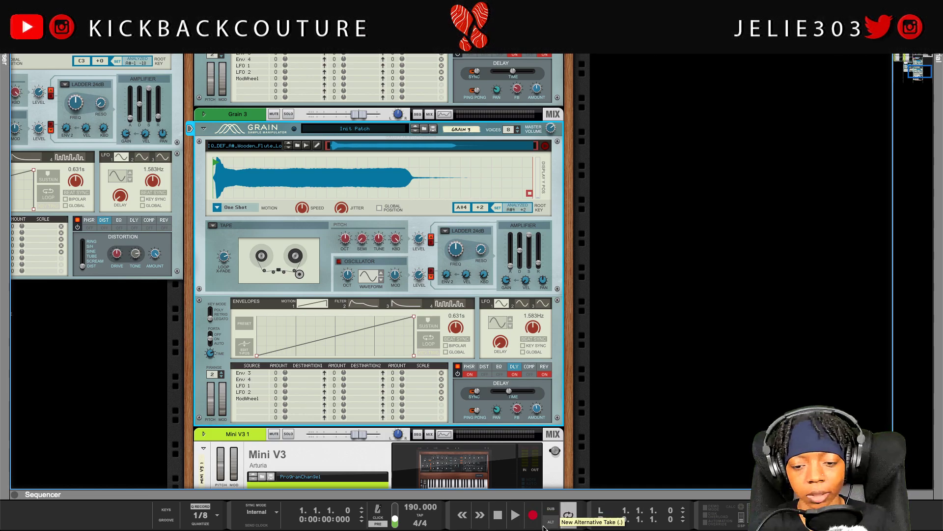
# Record a take of the flute one-shot, punching out and stopping the transport.
pyautogui.click(533, 516)
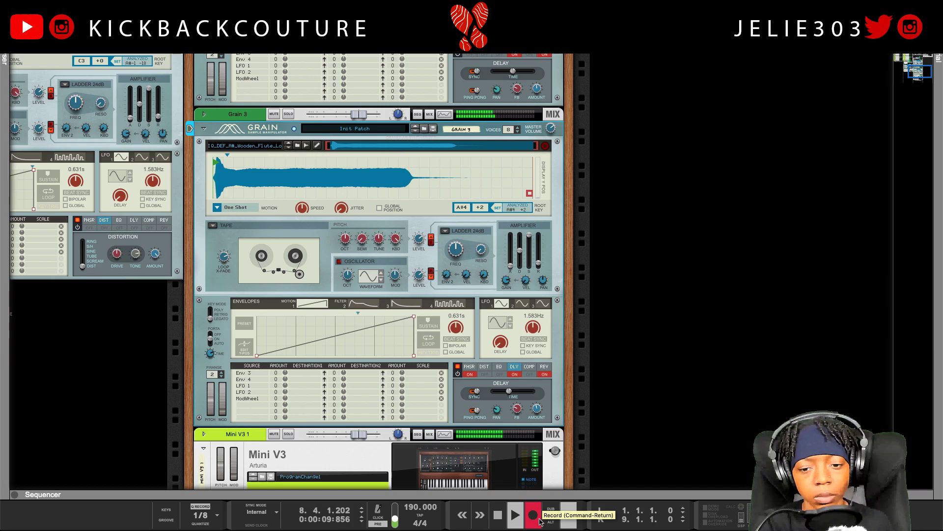
pyautogui.click(538, 519)
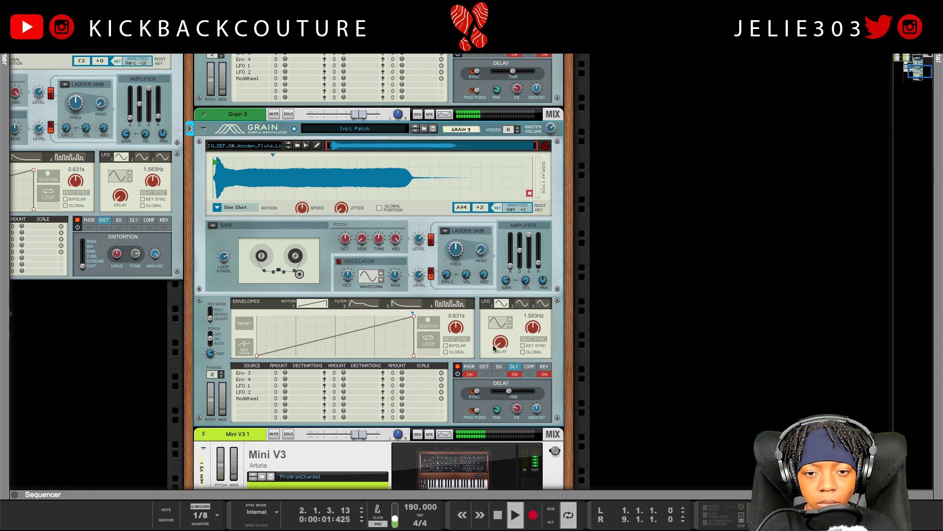
pyautogui.press('space')
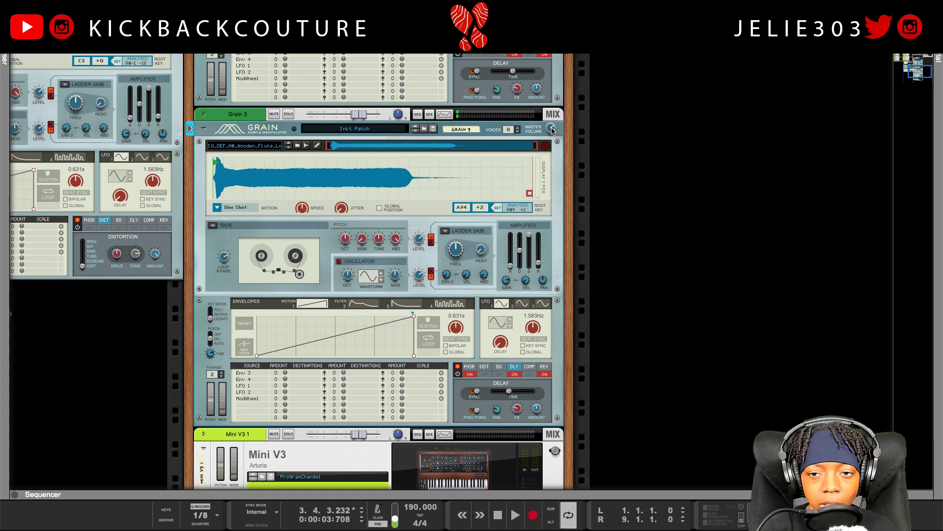
# Play back the recorded flute take, deselect the Grain, and stop playback.
pyautogui.moveTo(552, 132)
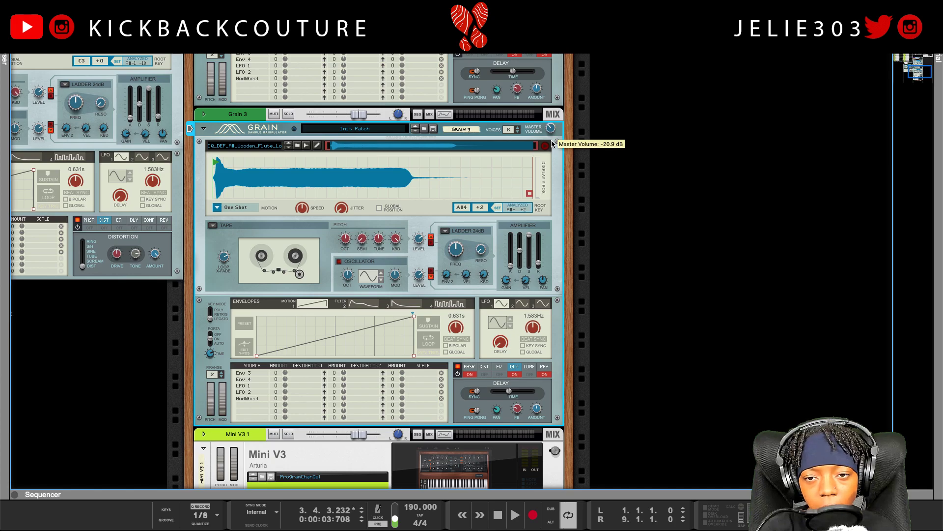
pyautogui.press('space')
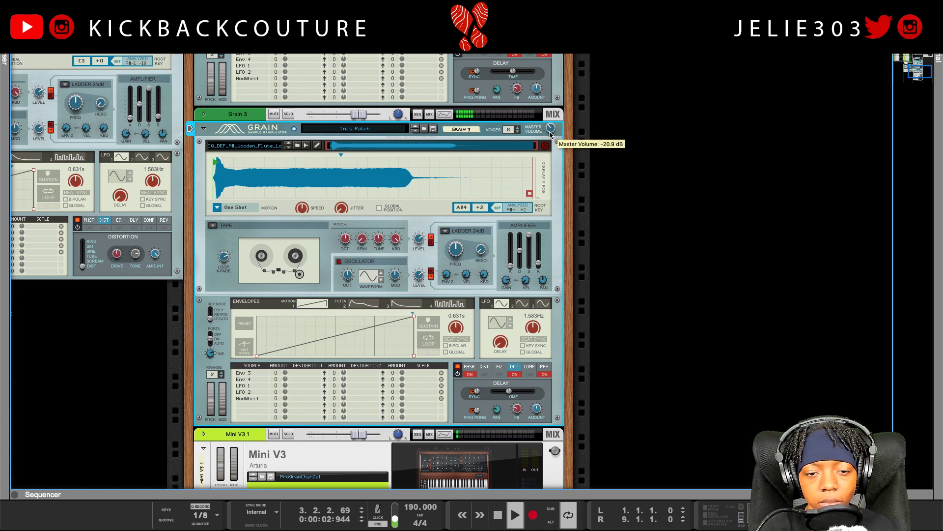
pyautogui.click(585, 250)
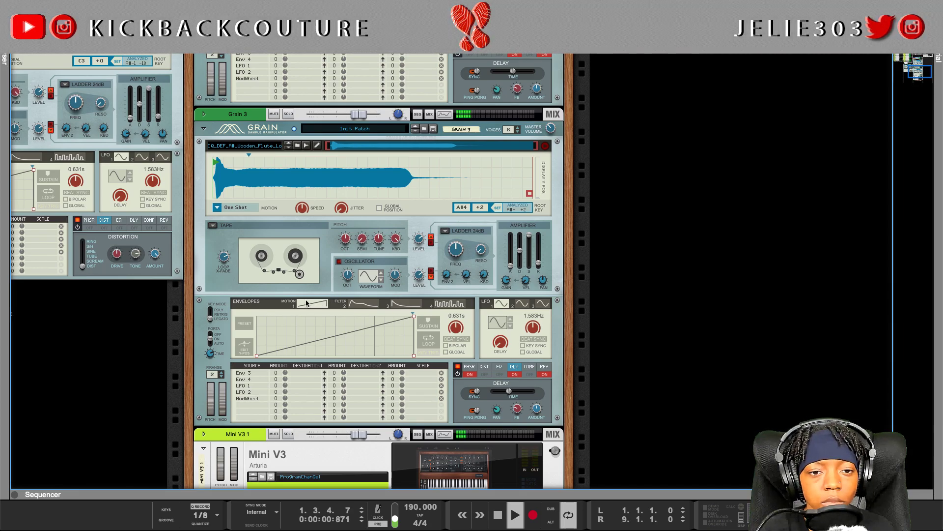
pyautogui.press('space')
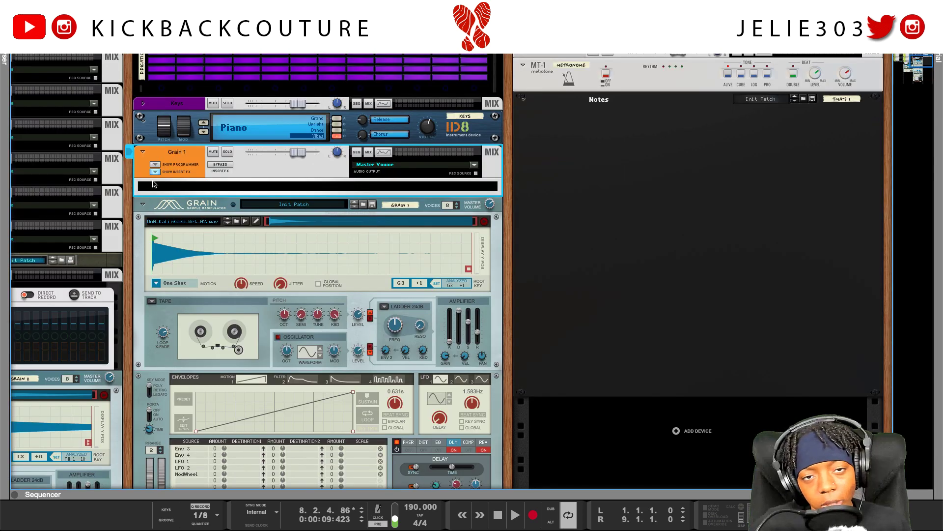
# Show the browser's built-in Effects device list and restart playback from the song start.
pyautogui.scroll(-1, 121, 108)
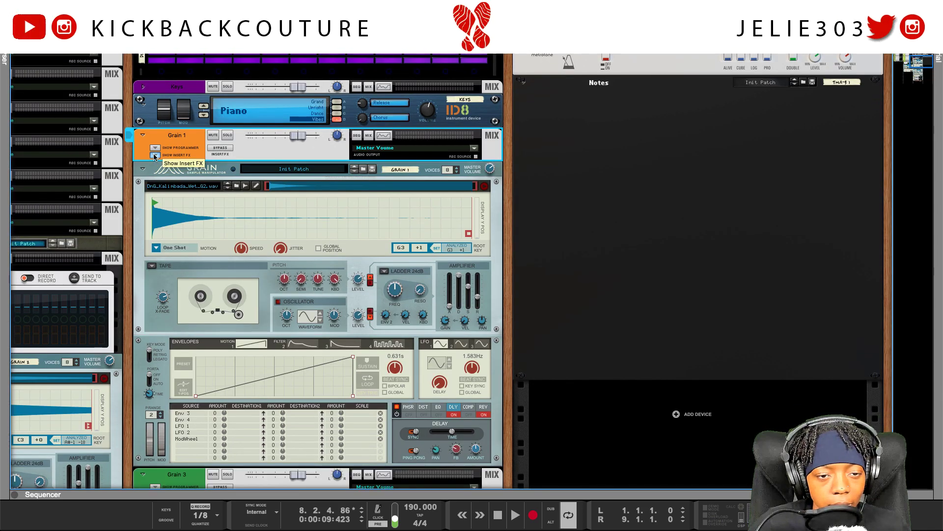
pyautogui.press('F3')
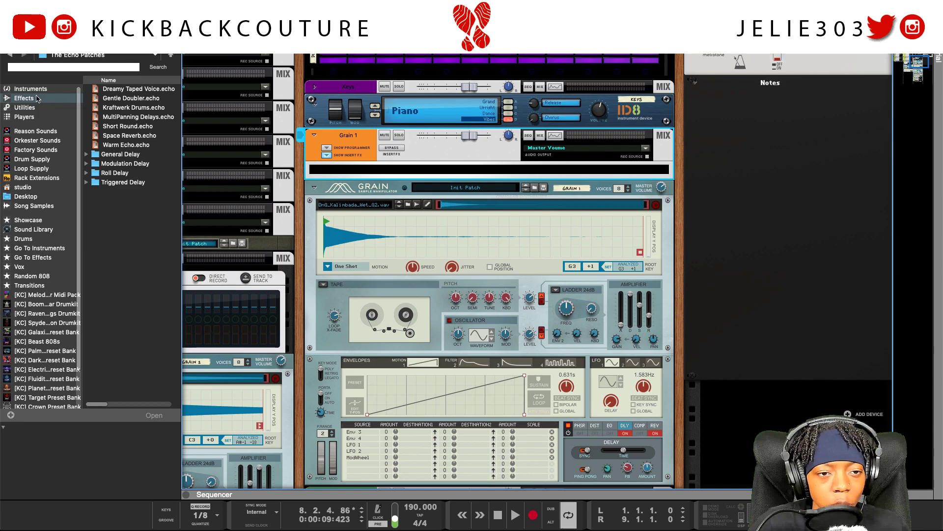
pyautogui.click(37, 98)
pyautogui.scroll(-5, 176, 319)
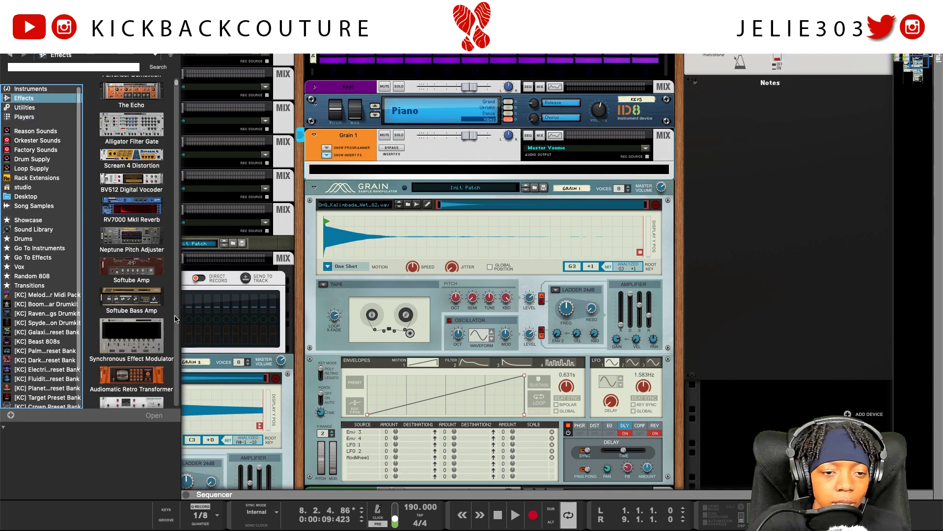
pyautogui.scroll(-4, 176, 318)
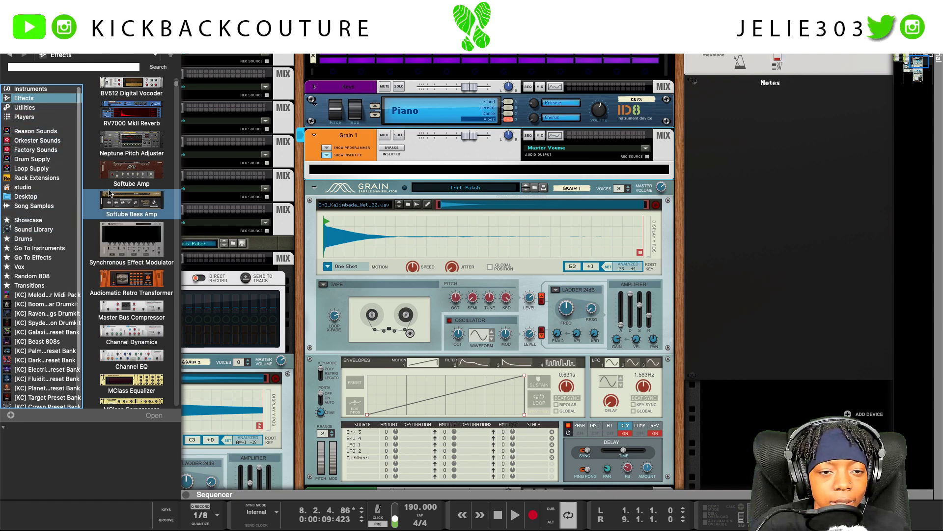
pyautogui.click(178, 84)
pyautogui.moveTo(179, 85)
pyautogui.mouseDown()
pyautogui.moveTo(178, 344)
pyautogui.moveTo(178, 81)
pyautogui.mouseUp()
pyautogui.click(508, 520)
pyautogui.click(508, 520)
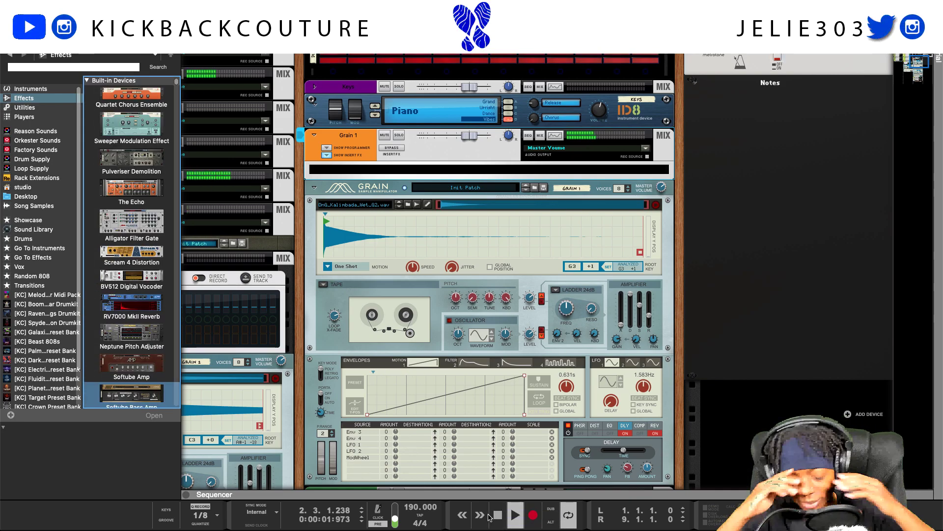